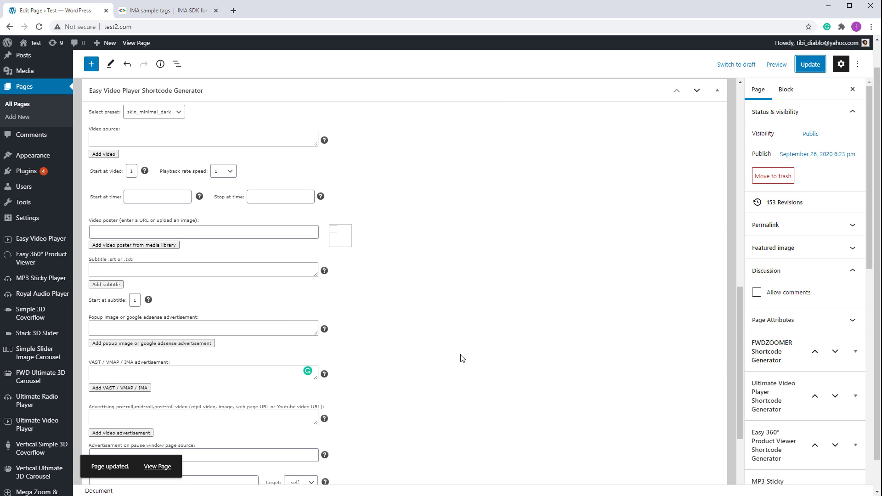
Reload the page editor and show the Easy Video Player Shortcode Generator fields
{"action": "left_click", "coordinate": [40, 27]}
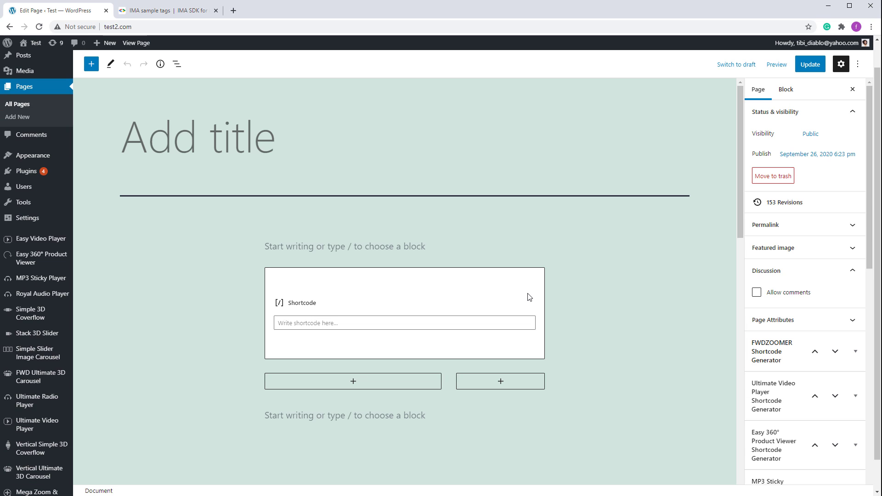
{"action": "scroll", "coordinate": [222, 297], "scroll_direction": "down", "scroll_amount": 8}
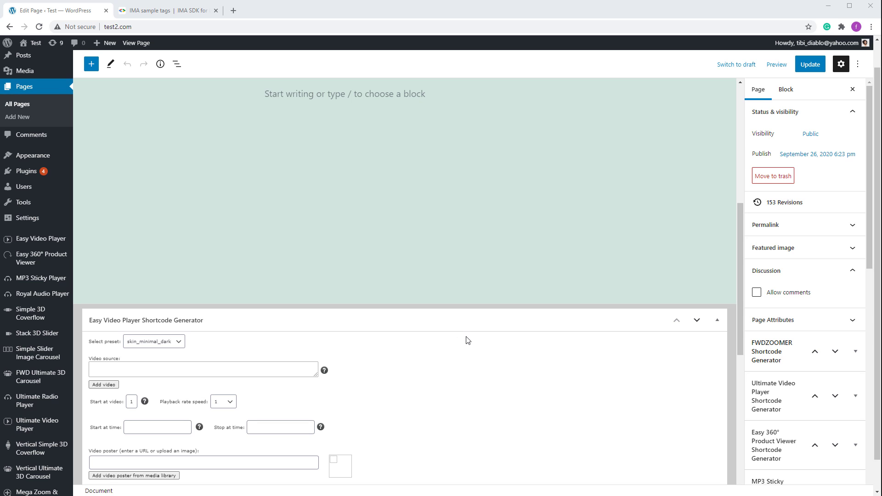
{"action": "scroll", "coordinate": [468, 340], "scroll_direction": "down", "scroll_amount": 6}
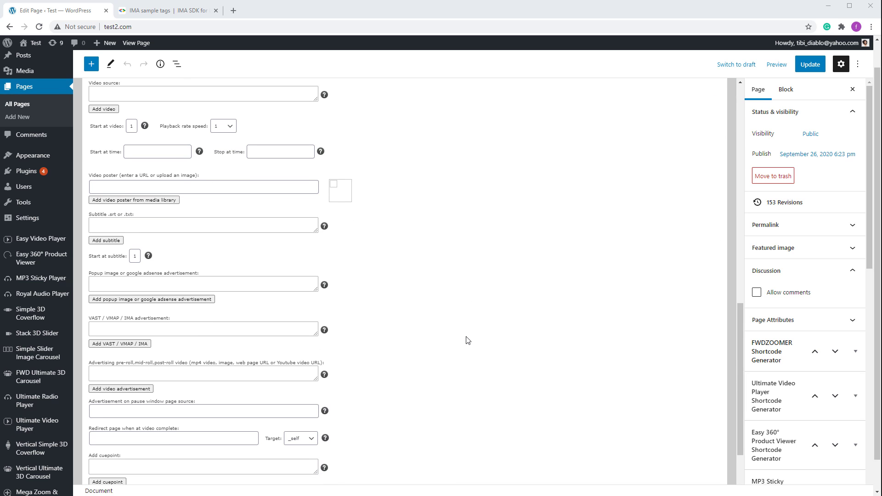
{"action": "scroll", "coordinate": [468, 340], "scroll_direction": "down", "scroll_amount": 2}
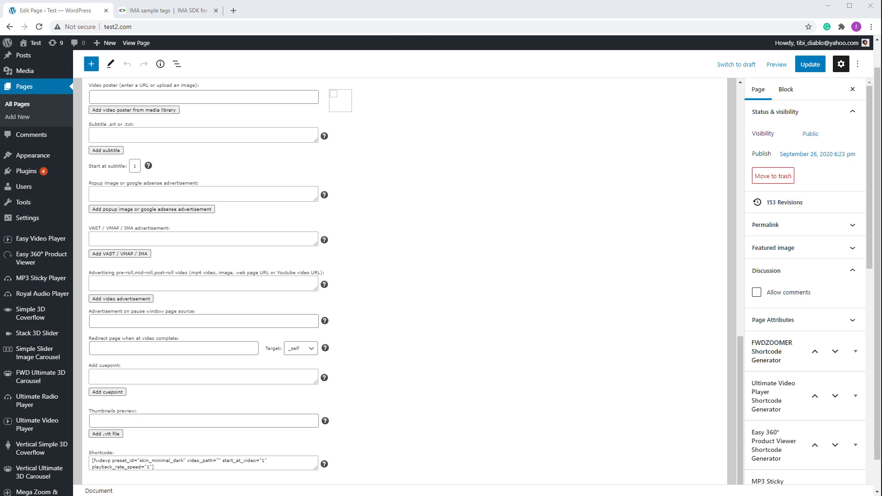
Switch to Sublime Text and copy the AdSpeed VMAP URL from the commented vastSource on line 274 of work.html
{"action": "key", "text": "alt+Tab"}
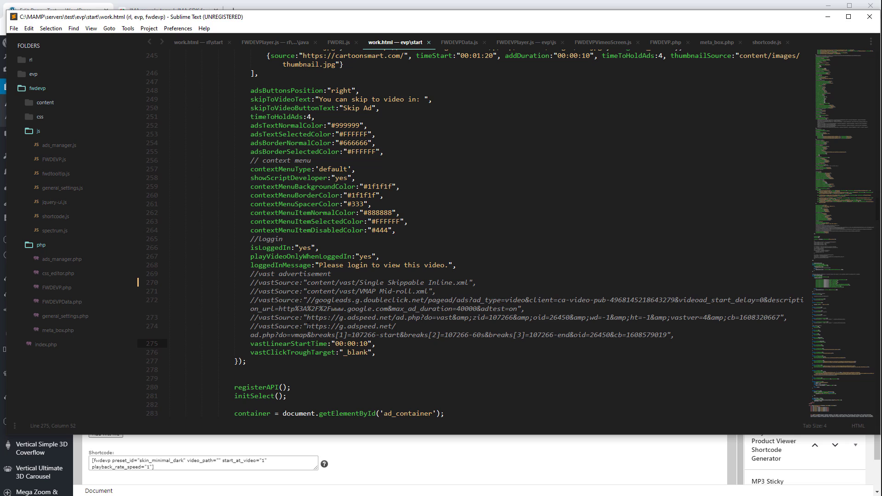
{"action": "left_click_drag", "start_coordinate": [307, 326], "coordinate": [667, 334]}
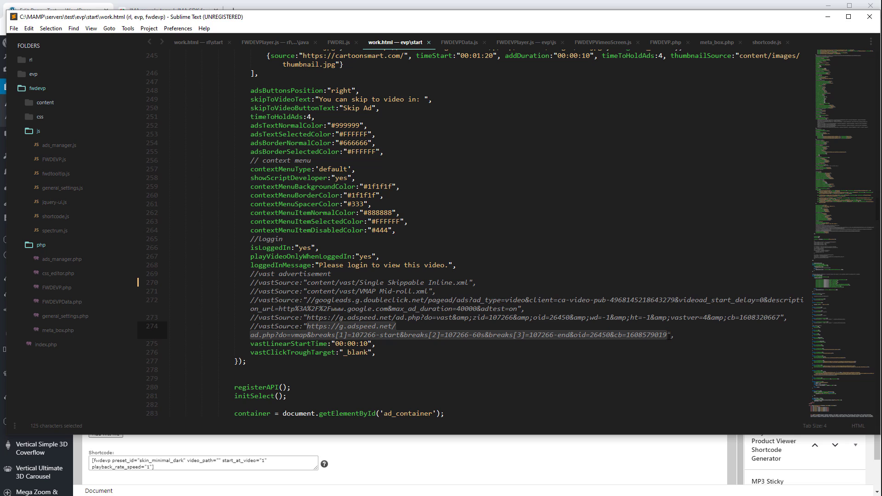
{"action": "left_click", "coordinate": [352, 336]}
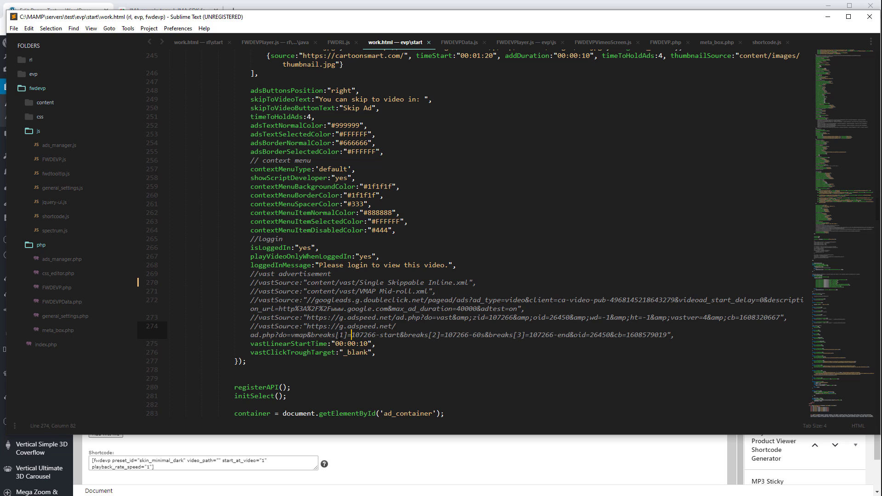
{"action": "left_click_drag", "start_coordinate": [336, 335], "coordinate": [667, 335]}
{"action": "key", "text": "ctrl+c"}
{"action": "left_click", "coordinate": [348, 335]}
Return to the page editor and put the copied AdSpeed URL into the VAST / VMAP / IMA advertisement field
{"action": "left_click", "coordinate": [411, 489]}
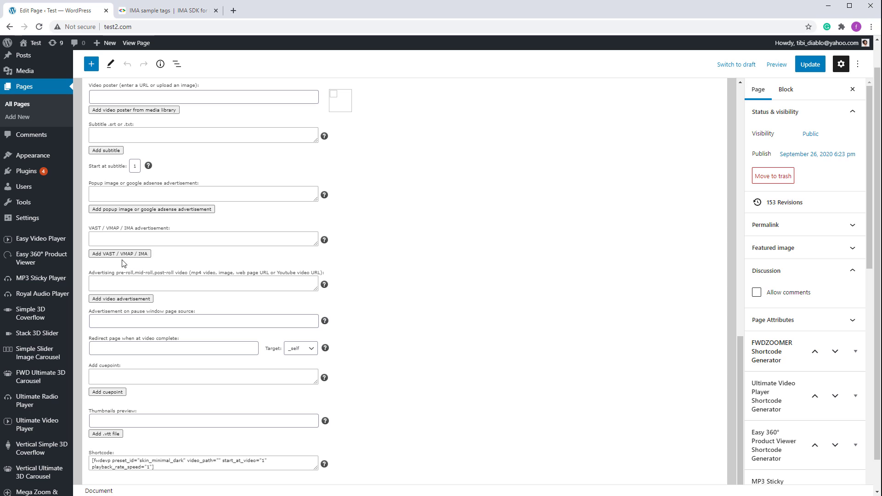
{"action": "left_click", "coordinate": [140, 253]}
{"action": "key", "text": "ctrl+v"}
{"action": "left_click", "coordinate": [140, 253]}
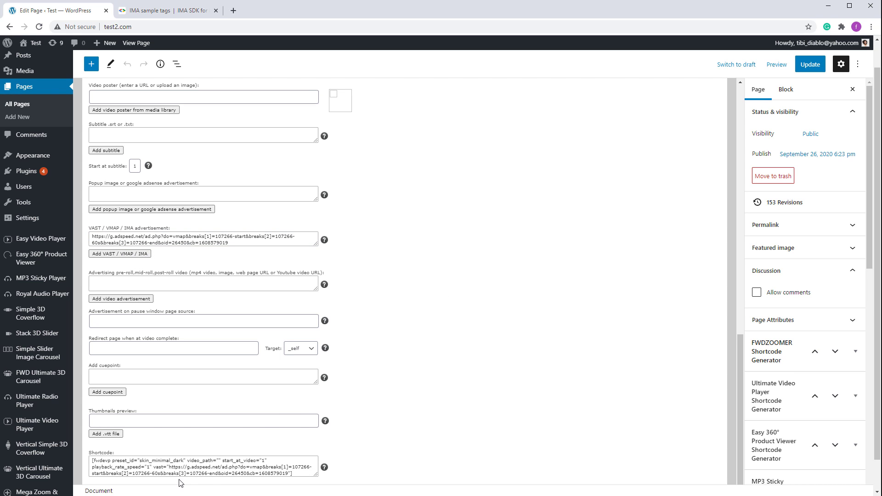
Examine the square brackets inside the AdSpeed URL and around the generated shortcode
{"action": "left_click_drag", "start_coordinate": [180, 474], "coordinate": [188, 474]}
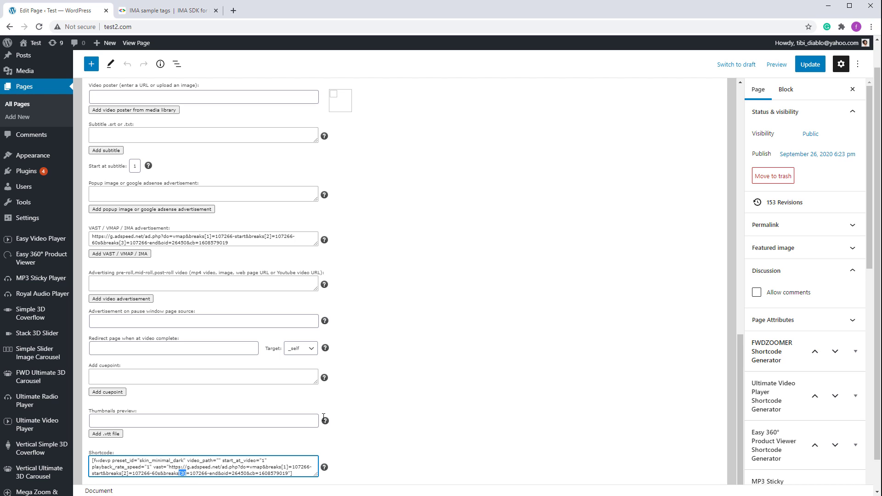
{"action": "left_click", "coordinate": [169, 476]}
{"action": "double_click", "coordinate": [180, 476]}
{"action": "double_click", "coordinate": [93, 460]}
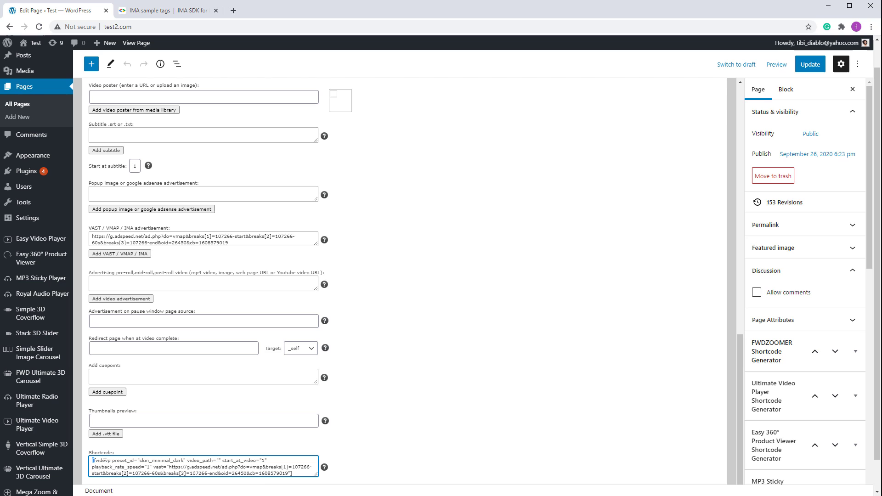
{"action": "double_click", "coordinate": [290, 474]}
{"action": "left_click", "coordinate": [298, 473]}
Clear the AdSpeed URL from the VAST / VMAP / IMA advertisement field
{"action": "left_click", "coordinate": [182, 241]}
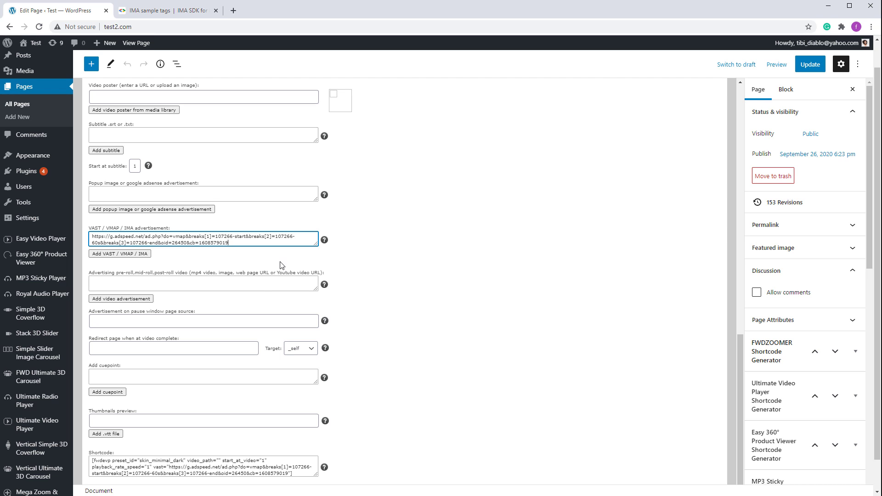
{"action": "key", "text": "ctrl+a"}
{"action": "key", "text": "BackSpace"}
{"action": "left_click", "coordinate": [546, 260]}
Start a new video entry in the shortcode generator and label it "test"
{"action": "scroll", "coordinate": [489, 297], "scroll_direction": "up", "scroll_amount": 5}
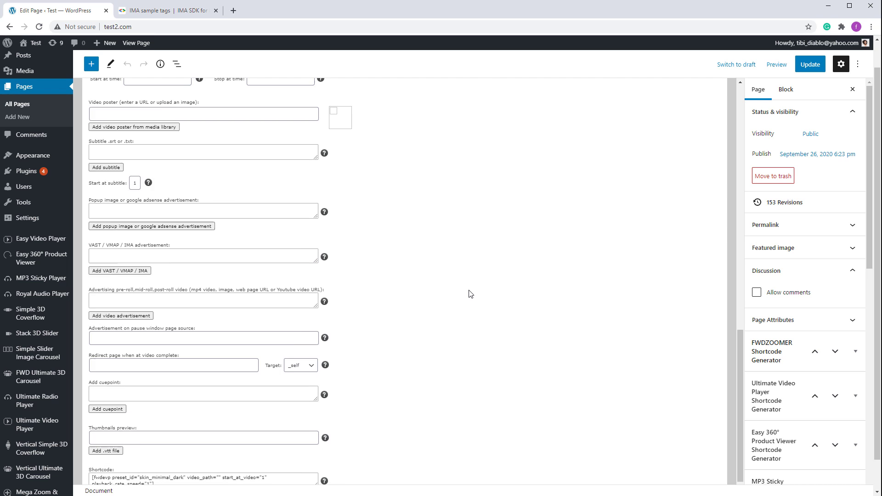
{"action": "left_click", "coordinate": [106, 249]}
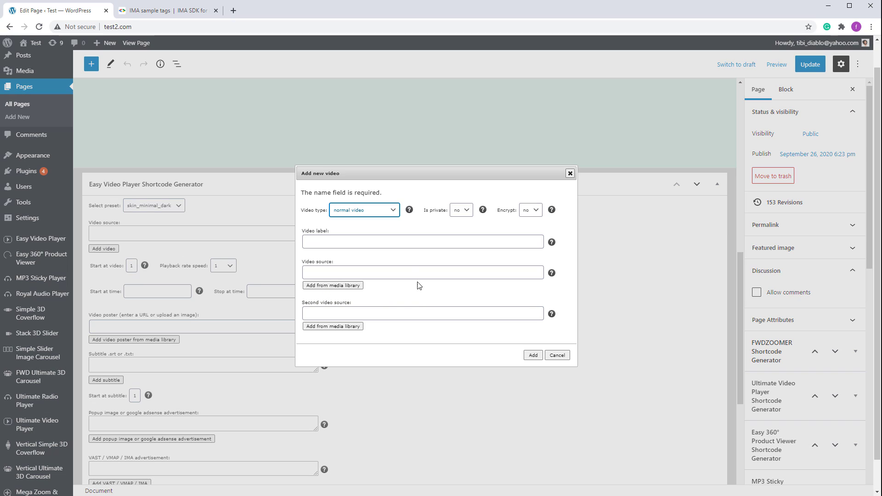
{"action": "left_click", "coordinate": [341, 242]}
{"action": "type", "text": "test"}
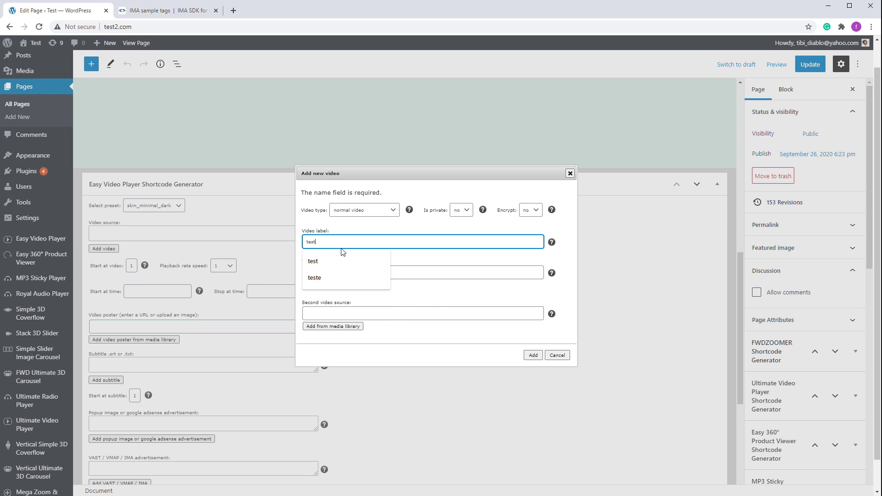
{"action": "left_click", "coordinate": [440, 301]}
Choose fwd-720p.mp4 from the media library as the video source and add the video
{"action": "left_click", "coordinate": [333, 286]}
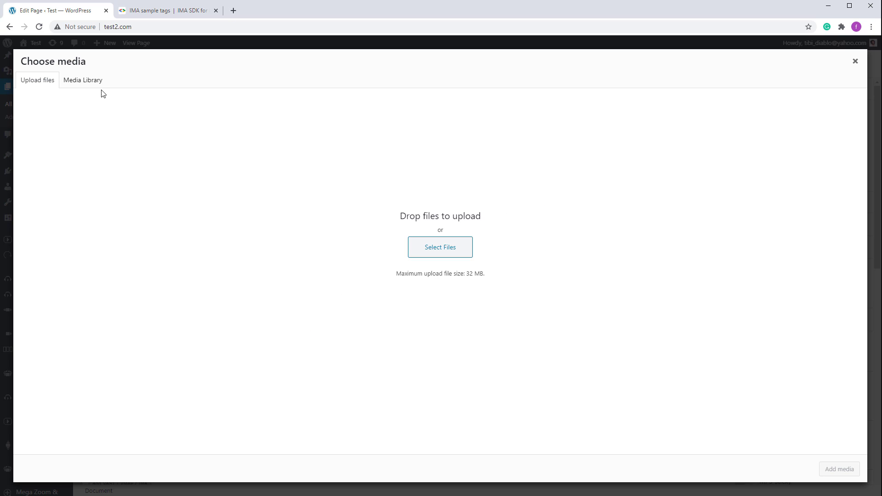
{"action": "left_click", "coordinate": [88, 80]}
{"action": "left_click", "coordinate": [55, 154]}
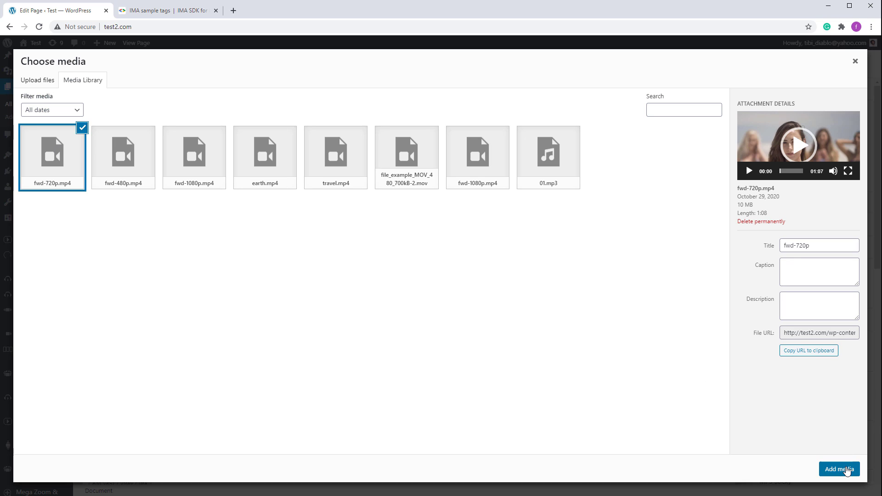
{"action": "left_click", "coordinate": [839, 469]}
{"action": "left_click", "coordinate": [533, 356]}
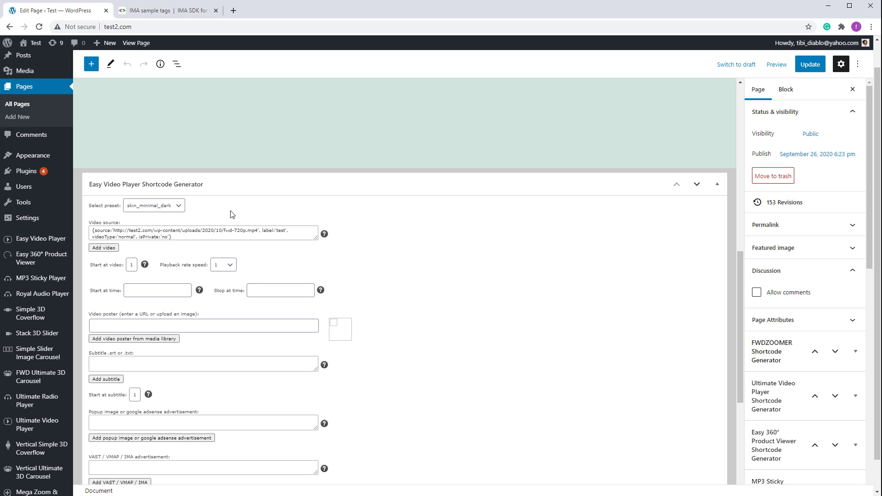
Examine the video source URL inside the generated shortcode
{"action": "scroll", "coordinate": [464, 403], "scroll_direction": "down", "scroll_amount": 5}
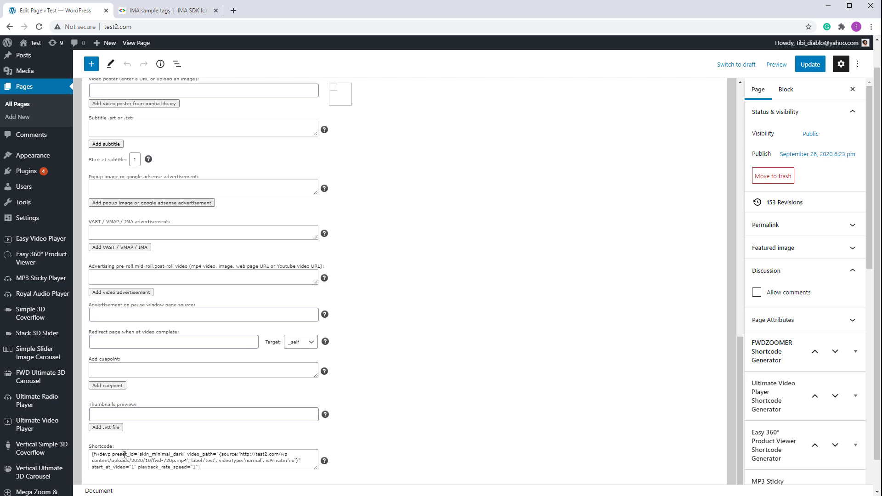
{"action": "left_click_drag", "start_coordinate": [241, 455], "coordinate": [185, 460]}
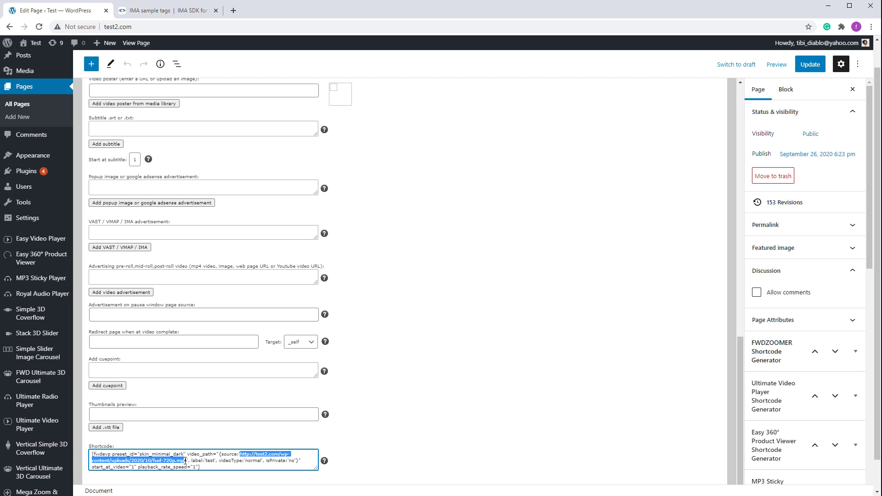
{"action": "triple_click", "coordinate": [657, 340]}
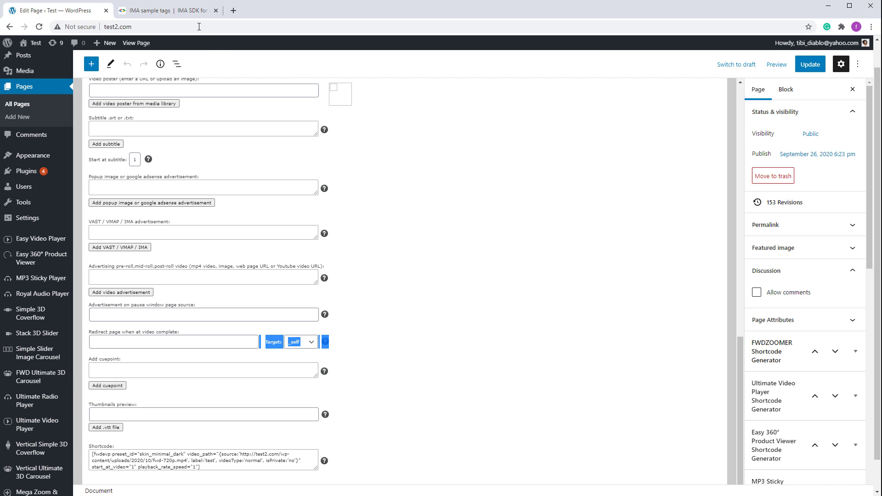
Copy the URL of Google's IMA sample tag "Mid-roll Standard Pod with 3 Ads, Post-roll Single Ad (bumpers around all ad breaks)" and return to the page editor
{"action": "left_click", "coordinate": [186, 13]}
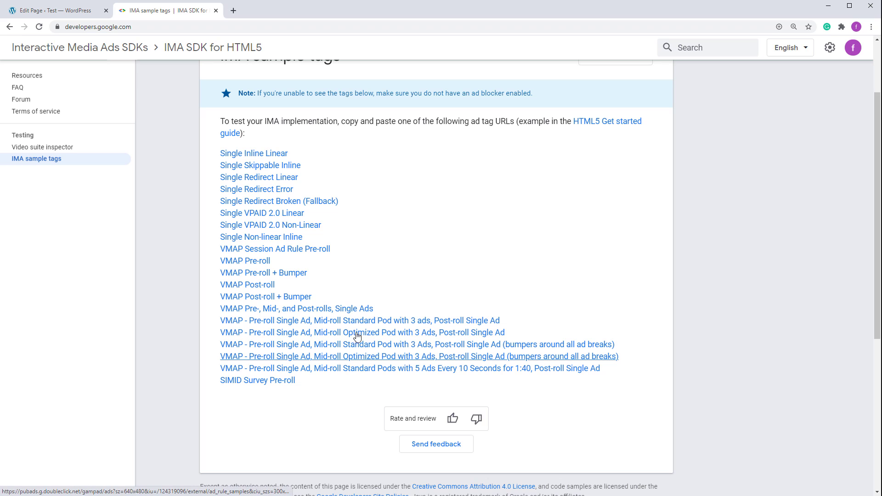
{"action": "right_click", "coordinate": [362, 346]}
{"action": "left_click", "coordinate": [381, 353]}
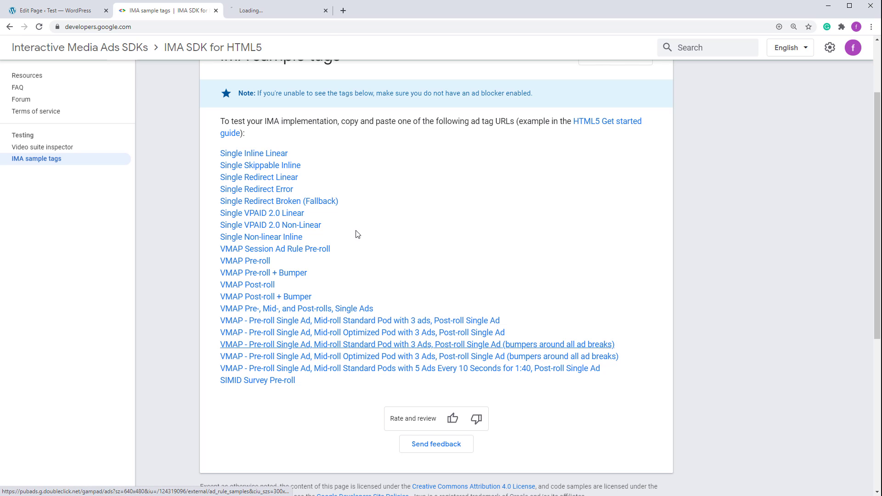
{"action": "left_click", "coordinate": [289, 9]}
{"action": "left_click", "coordinate": [321, 29]}
{"action": "key", "text": "ctrl+c"}
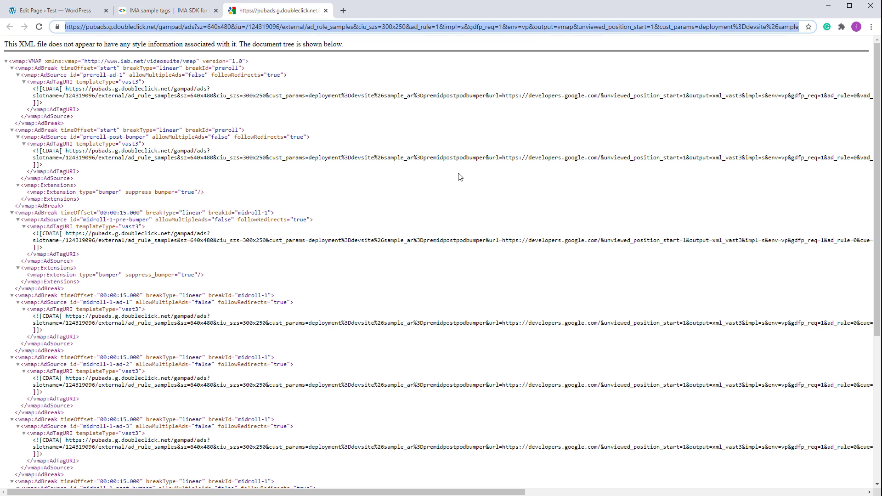
{"action": "key", "text": "ctrl+w"}
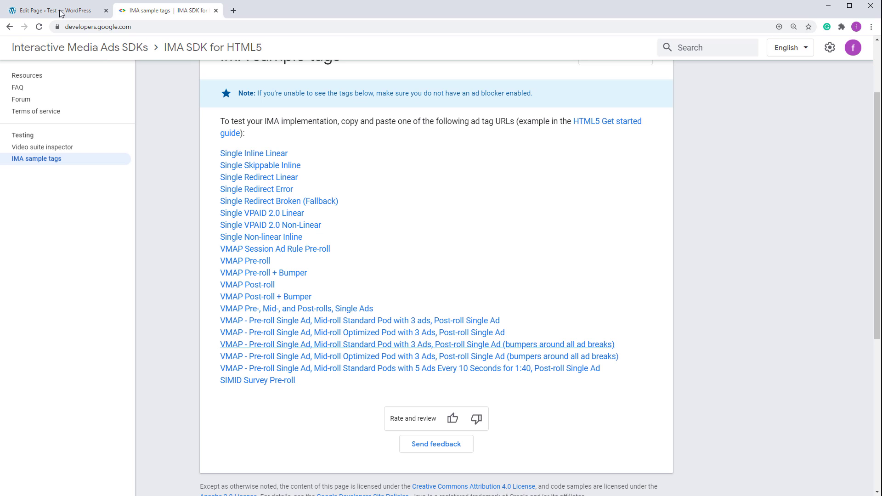
{"action": "left_click", "coordinate": [32, 13]}
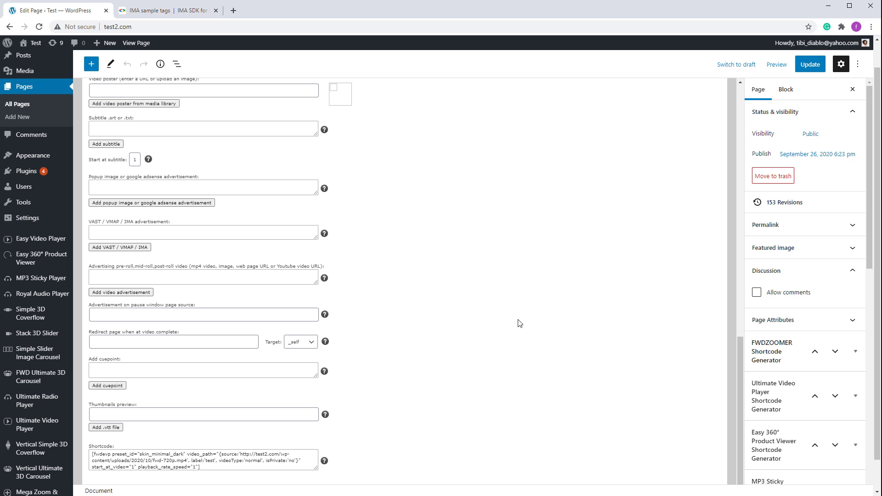
Try the copied VMAP tag URL directly in the VAST / VMAP / IMA advertisement field, and clear the field again
{"action": "left_click", "coordinate": [119, 229]}
{"action": "key", "text": "ctrl+v"}
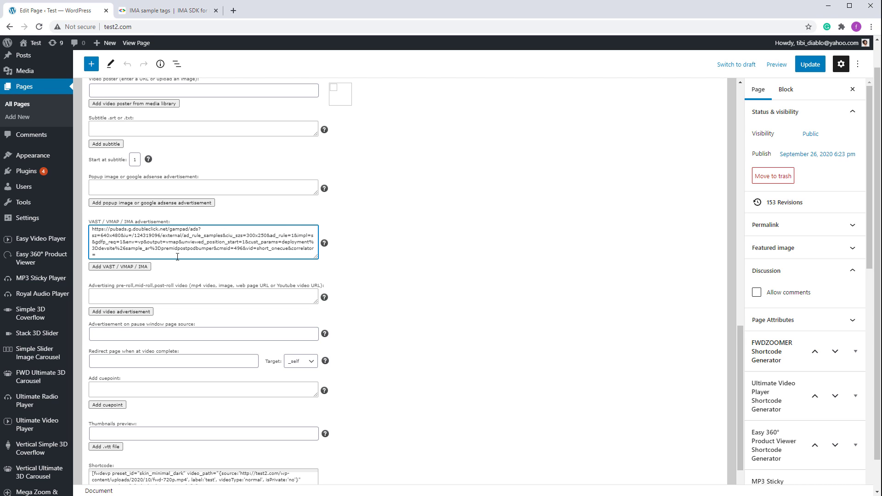
{"action": "triple_click", "coordinate": [259, 247]}
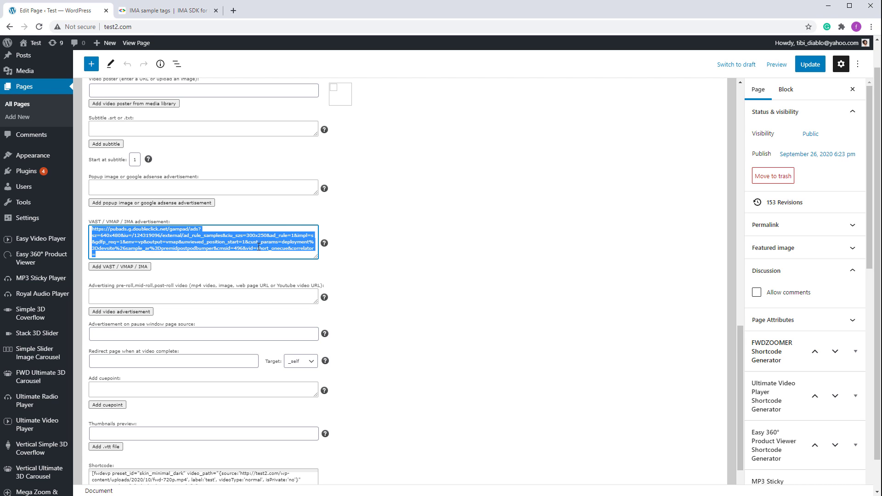
{"action": "key", "text": "BackSpace"}
{"action": "left_click", "coordinate": [183, 256]}
Add the copied VMAP tag URL as an encoded VAST / VMAP / IMA source entry using the generator's add option
{"action": "left_click", "coordinate": [126, 250]}
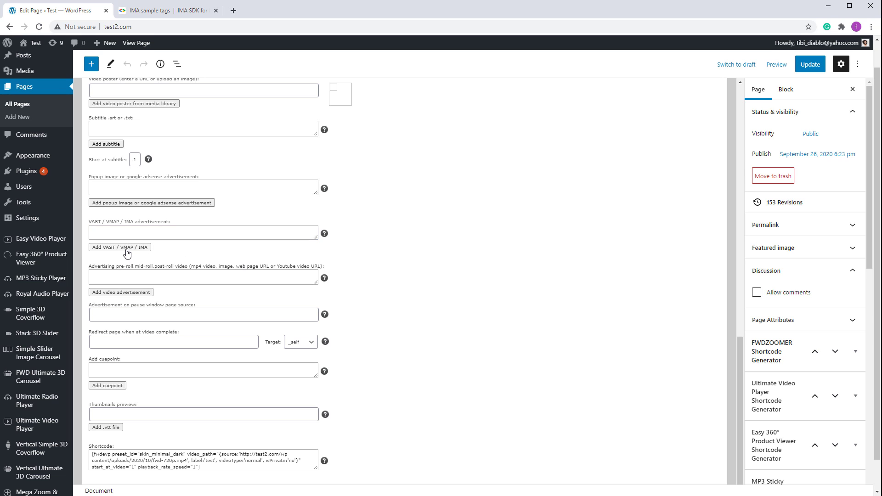
{"action": "key", "text": "ctrl+v"}
{"action": "left_click", "coordinate": [531, 300]}
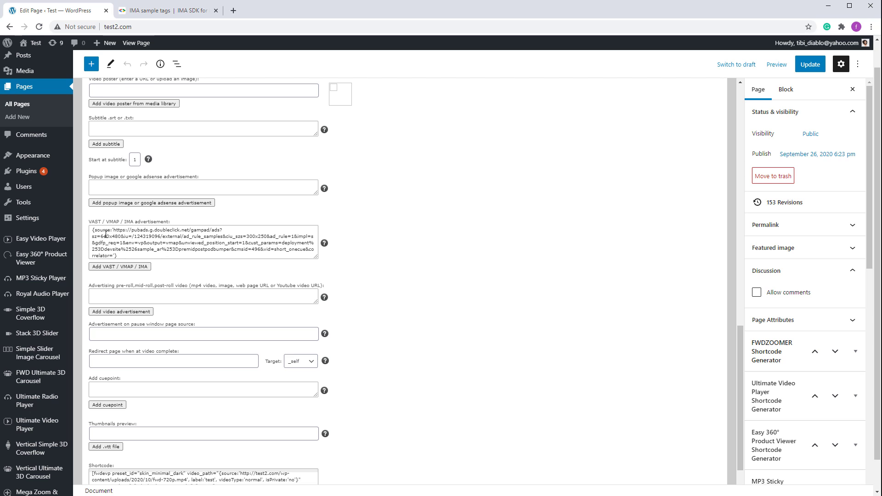
Examine the format of the source entry in the VAST / VMAP / IMA advertisement field
{"action": "left_click_drag", "start_coordinate": [92, 231], "coordinate": [136, 256]}
{"action": "left_click", "coordinate": [457, 345]}
{"action": "scroll", "coordinate": [188, 110], "scroll_direction": "up", "scroll_amount": 4}
{"action": "scroll", "coordinate": [187, 207], "scroll_direction": "down", "scroll_amount": 4}
Copy the complete generated shortcode and paste it into the page's empty Shortcode block
{"action": "scroll", "coordinate": [331, 401], "scroll_direction": "down", "scroll_amount": 2}
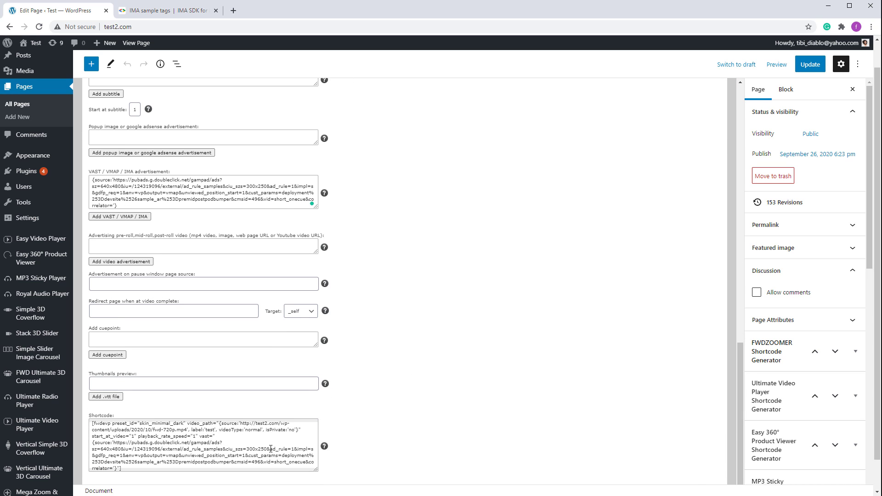
{"action": "left_click", "coordinate": [271, 448]}
{"action": "key", "text": "ctrl+a"}
{"action": "key", "text": "ctrl+c"}
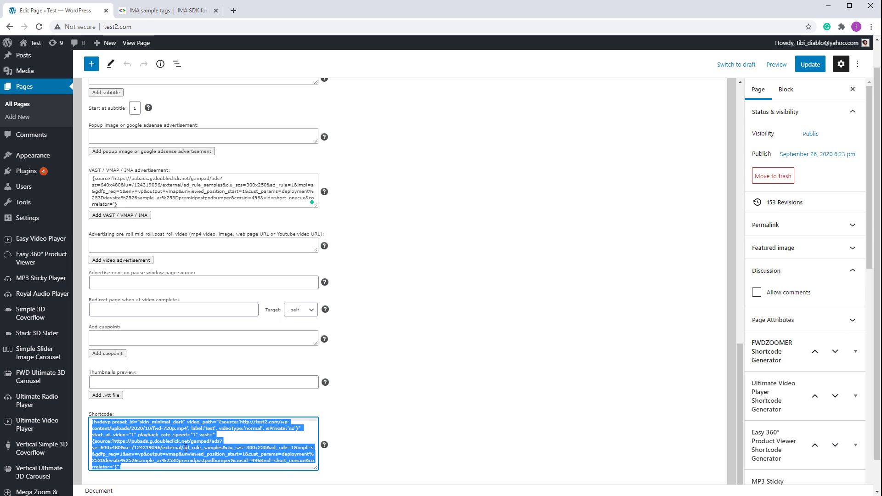
{"action": "scroll", "coordinate": [444, 403], "scroll_direction": "up", "scroll_amount": 13}
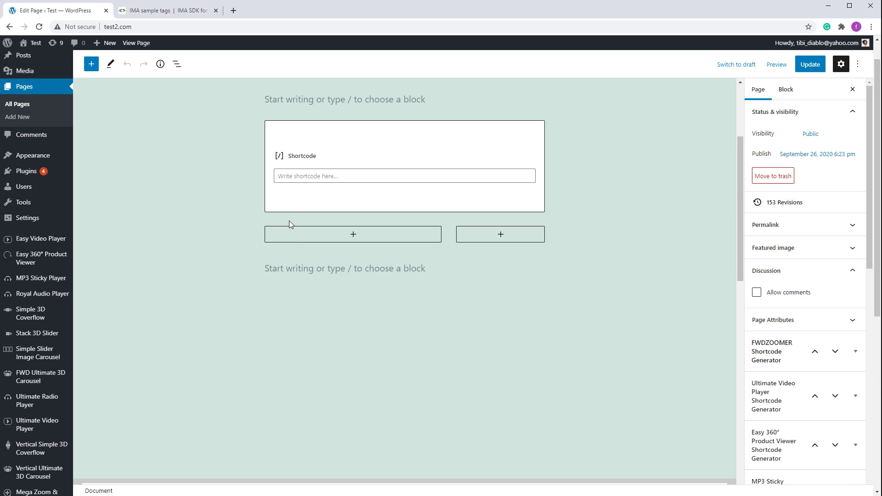
{"action": "left_click", "coordinate": [332, 175]}
{"action": "key", "text": "ctrl+v"}
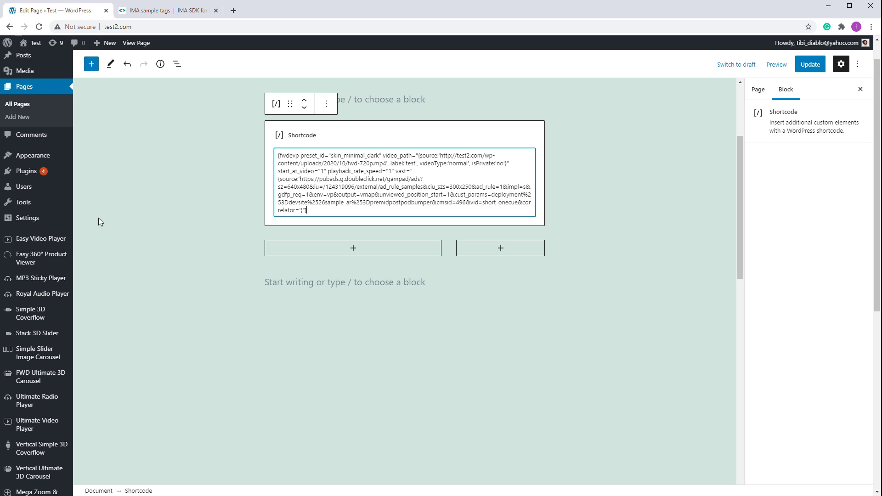
{"action": "left_click", "coordinate": [214, 321]}
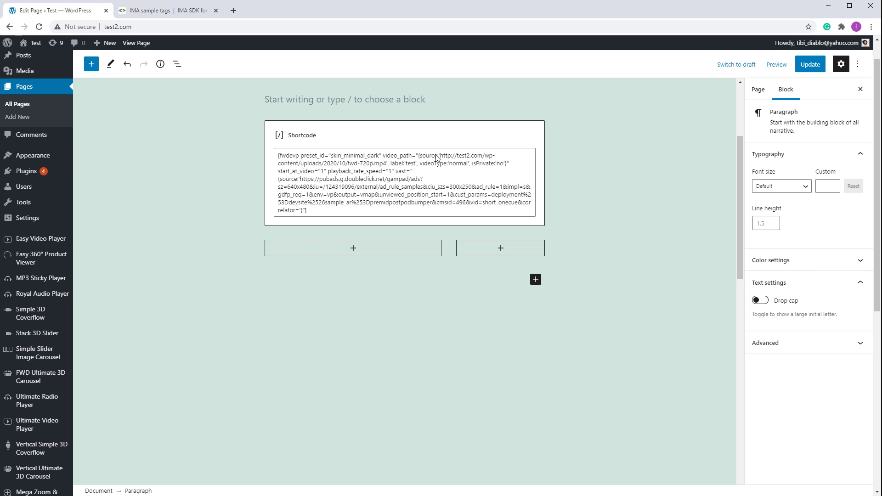
Update the page containing the shortcode and open its preview in a new tab
{"action": "left_click", "coordinate": [814, 64]}
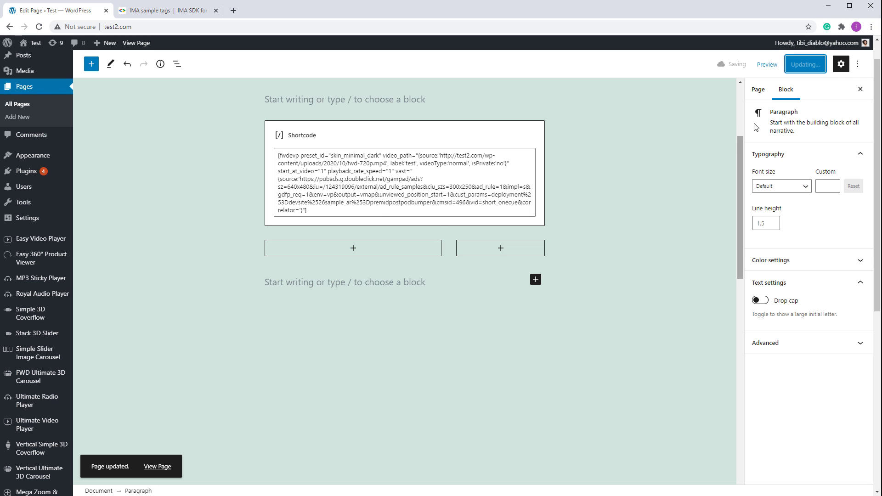
{"action": "left_click", "coordinate": [775, 66]}
{"action": "left_click", "coordinate": [717, 151]}
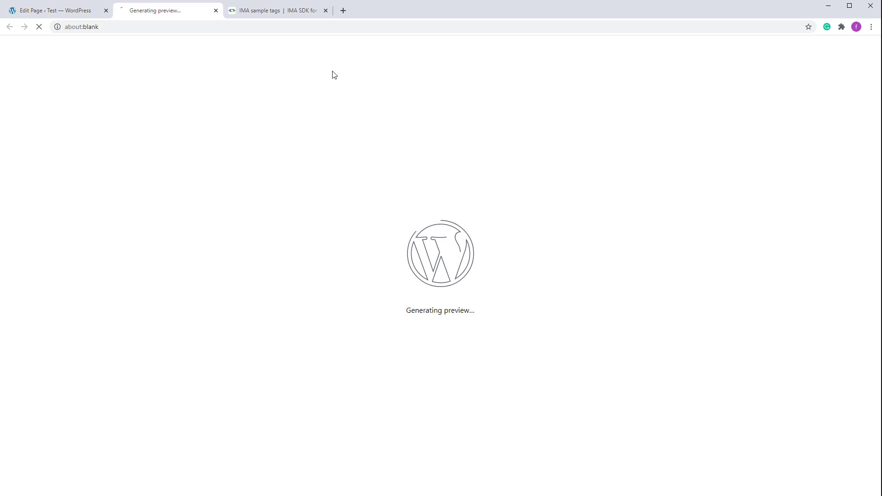
Play the previewed video muted through its pre-roll ad, jump to the mid-roll marker at 00:15, and pause during that ad
{"action": "left_click", "coordinate": [435, 376]}
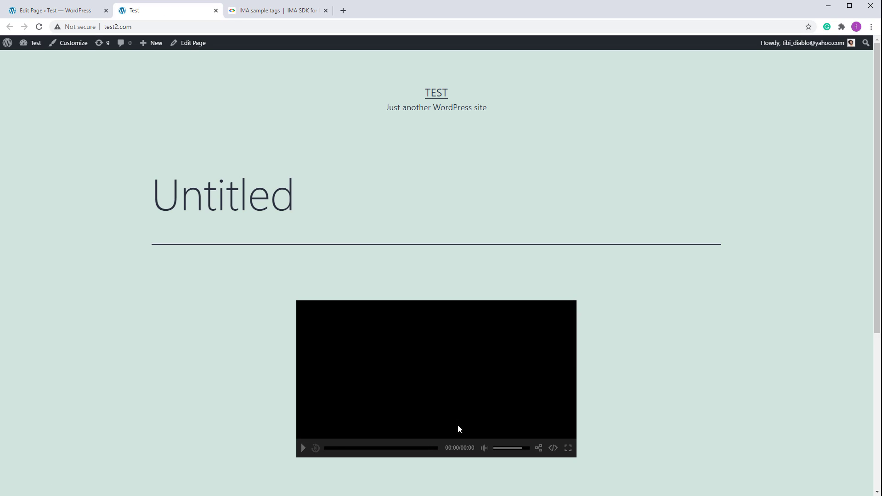
{"action": "left_click_drag", "start_coordinate": [524, 448], "coordinate": [476, 449]}
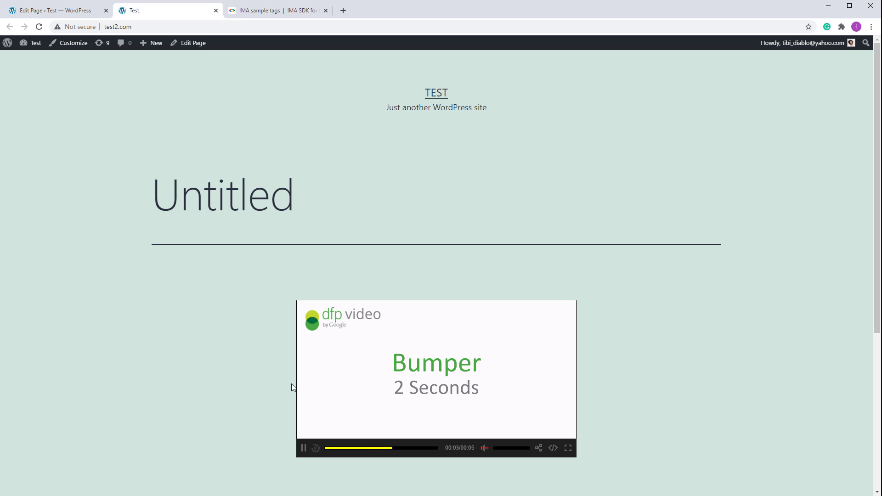
{"action": "scroll", "coordinate": [249, 337], "scroll_direction": "down", "scroll_amount": 2}
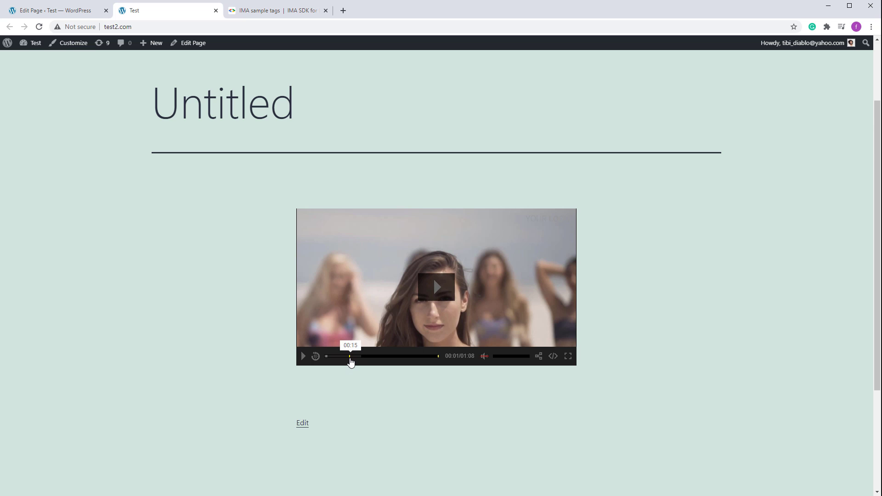
{"action": "left_click", "coordinate": [350, 364]}
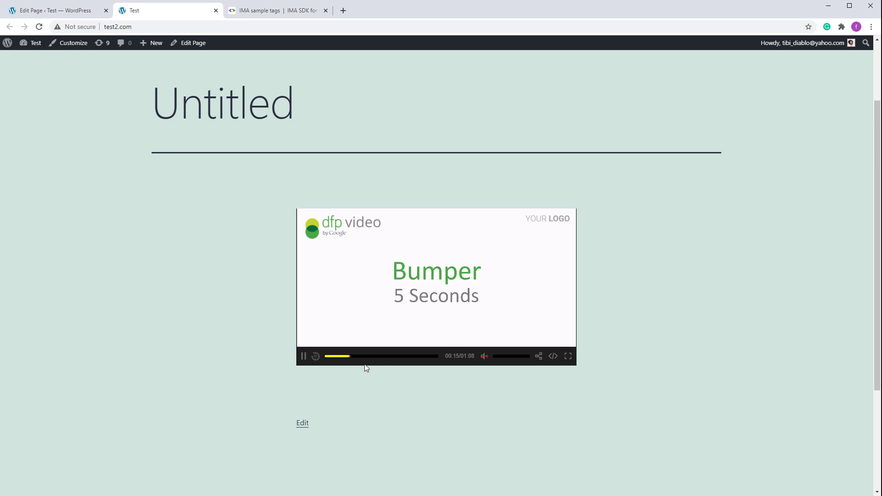
{"action": "left_click", "coordinate": [304, 358]}
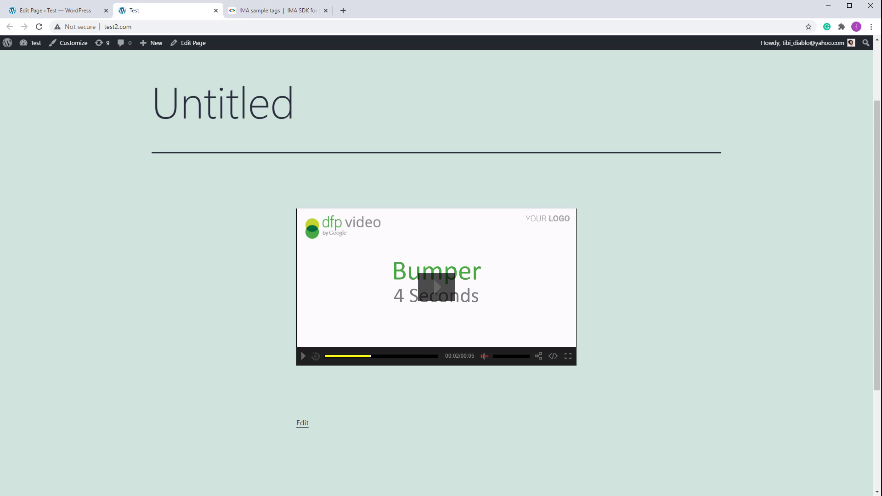
Switch to Sublime Text and copy the commented g.adspeed.net VMAP URL on line 274 of work.html
{"action": "key", "text": "alt+Tab"}
{"action": "left_click", "coordinate": [449, 393]}
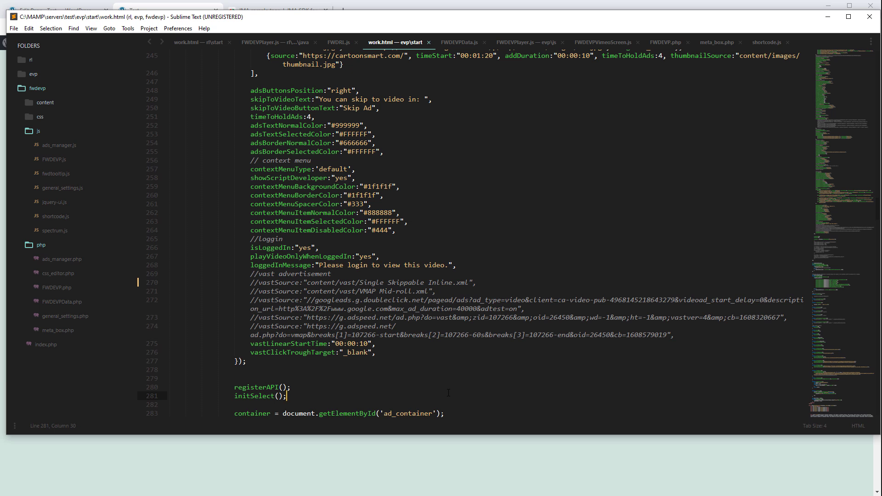
{"action": "left_click_drag", "start_coordinate": [306, 326], "coordinate": [667, 335]}
{"action": "key", "text": "ctrl+c"}
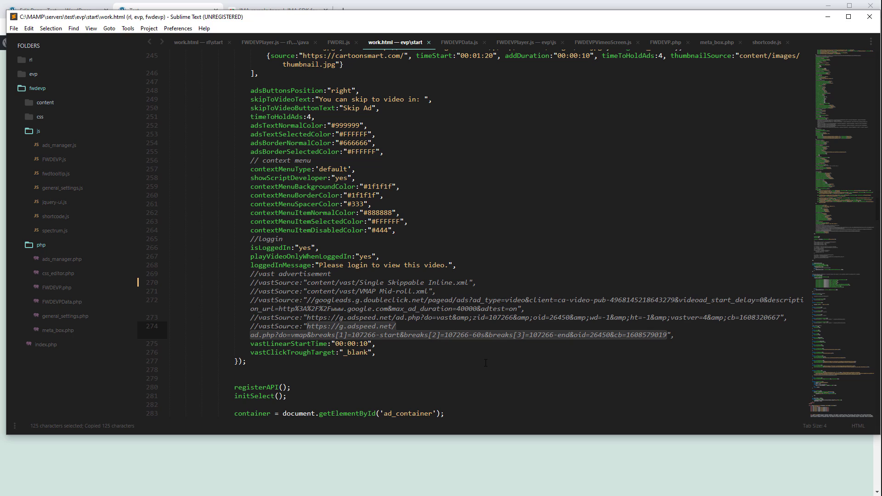
Examine the square brackets around the break numbers in the g.adspeed.net VMAP URL
{"action": "left_click", "coordinate": [485, 363]}
{"action": "left_click_drag", "start_coordinate": [429, 335], "coordinate": [440, 335]}
{"action": "left_click", "coordinate": [440, 348]}
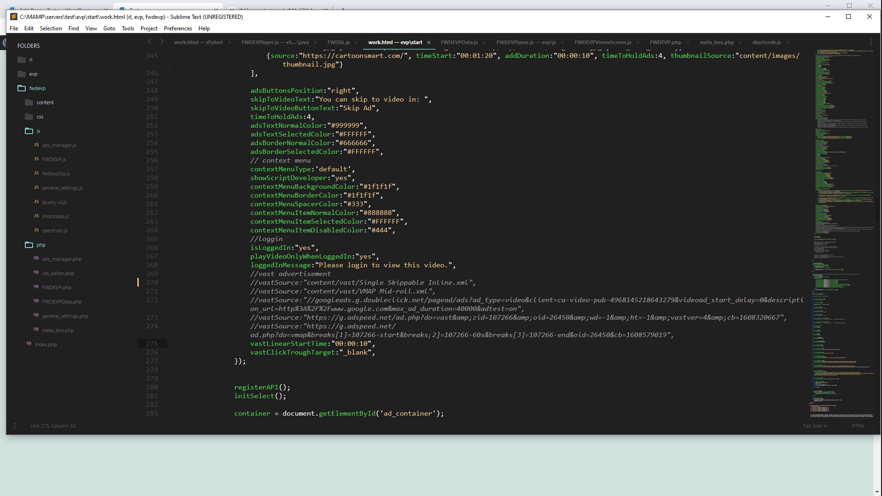
{"action": "left_click_drag", "start_coordinate": [429, 335], "coordinate": [440, 335]}
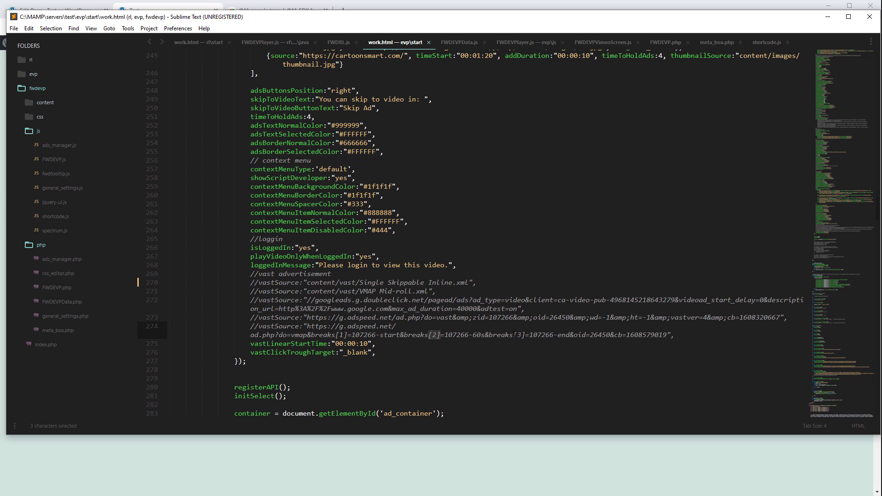
{"action": "left_click", "coordinate": [449, 347]}
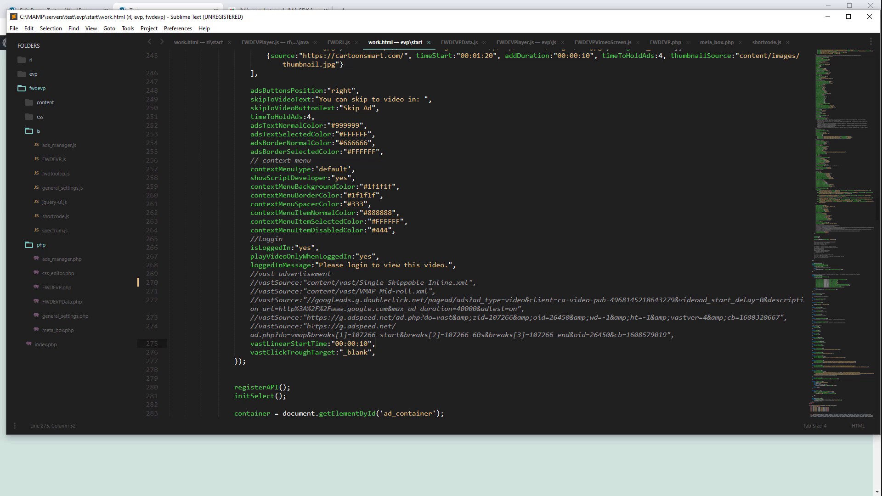
Copy the complete g.adspeed.net VMAP URL once more and return to the browser
{"action": "left_click_drag", "start_coordinate": [307, 326], "coordinate": [375, 335]}
{"action": "left_click_drag", "start_coordinate": [641, 329], "coordinate": [664, 334]}
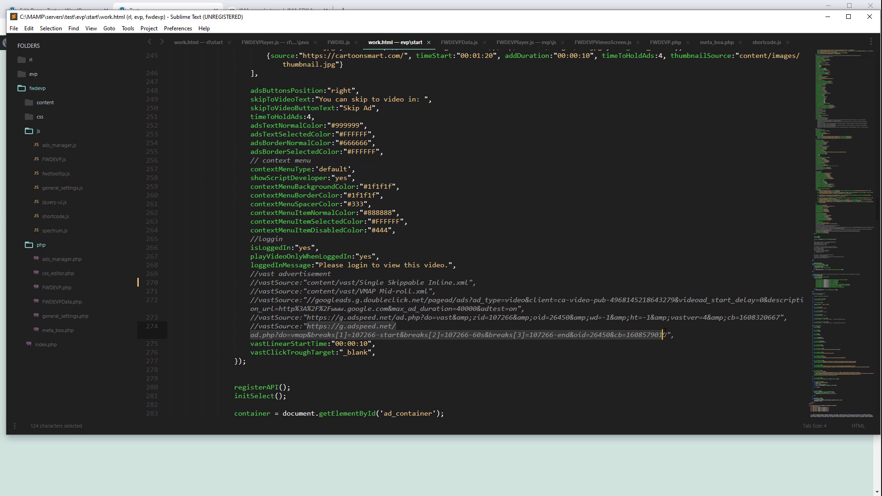
{"action": "key", "text": "ctrl+c"}
{"action": "left_click", "coordinate": [867, 17]}
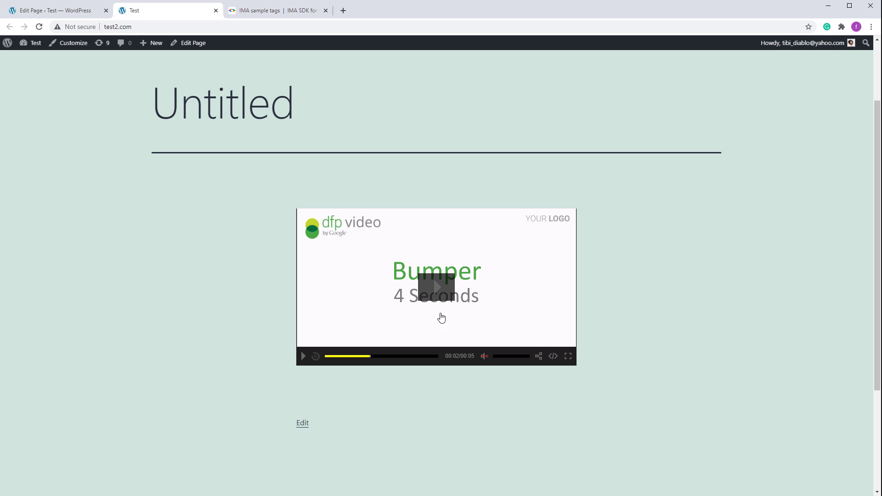
Go back to the page editor and clear the shortcode generator's VAST / VMAP / IMA advertisement field
{"action": "left_click", "coordinate": [77, 14]}
{"action": "left_click", "coordinate": [341, 187]}
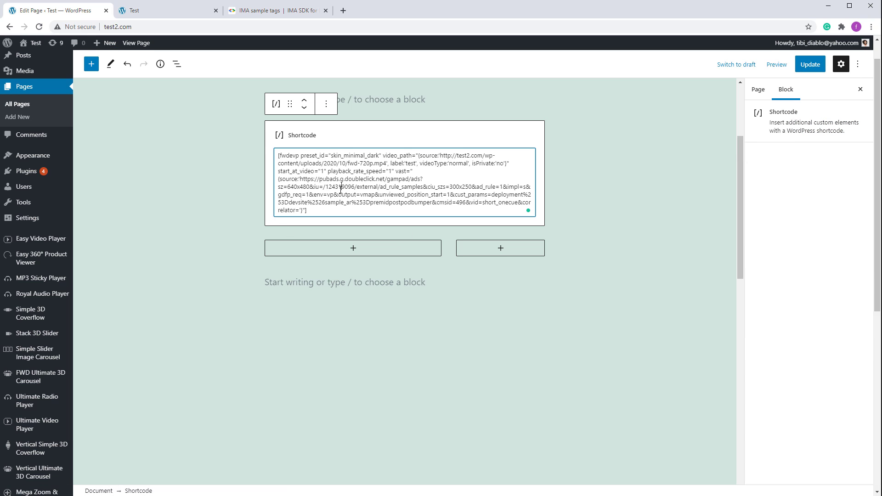
{"action": "scroll", "coordinate": [343, 254], "scroll_direction": "down", "scroll_amount": 8}
{"action": "left_click", "coordinate": [211, 378]}
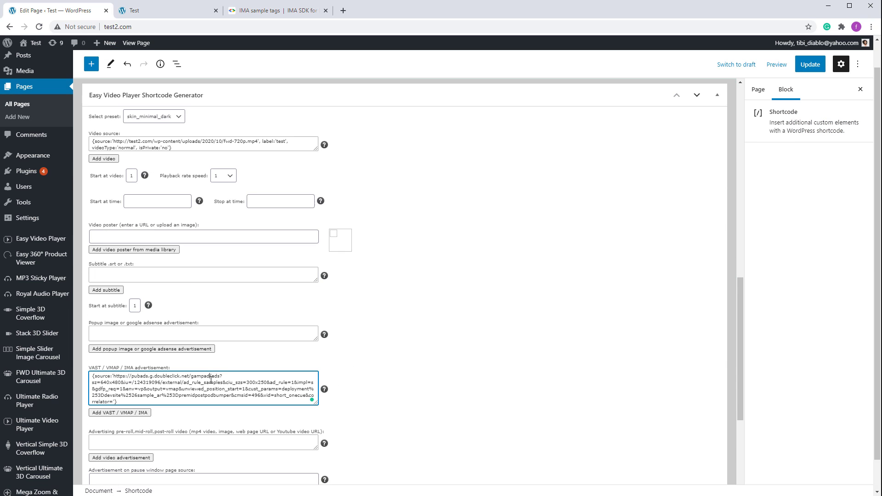
{"action": "key", "text": "ctrl+a"}
{"action": "key", "text": "BackSpace"}
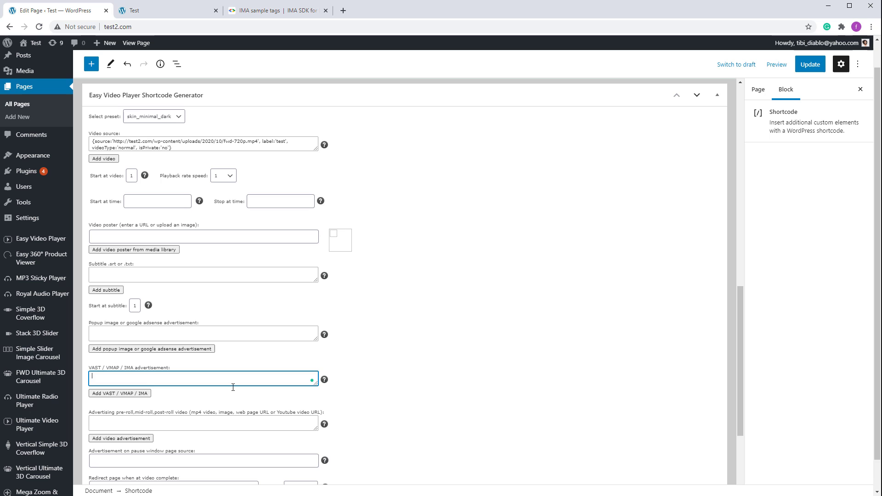
Add the copied g.adspeed.net VMAP URL as a new VAST / VMAP / IMA source entry with the generator's add option
{"action": "left_click", "coordinate": [119, 393]}
{"action": "key", "text": "ctrl+v"}
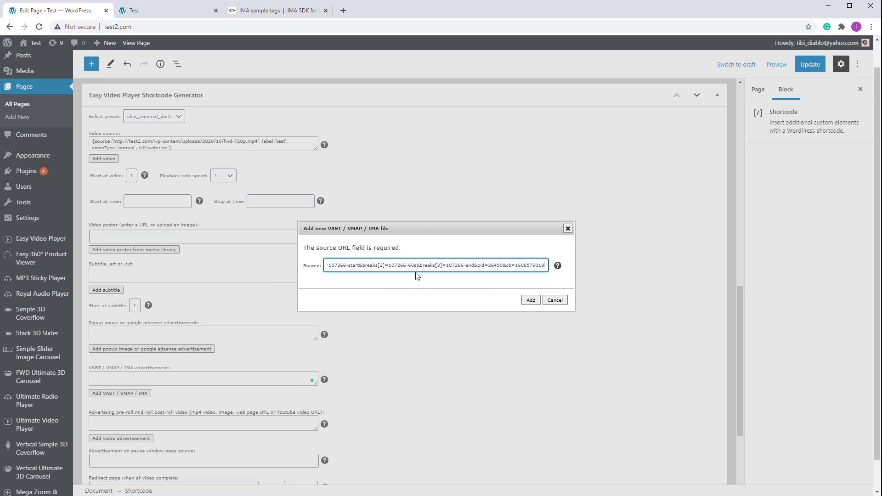
{"action": "left_click", "coordinate": [530, 300]}
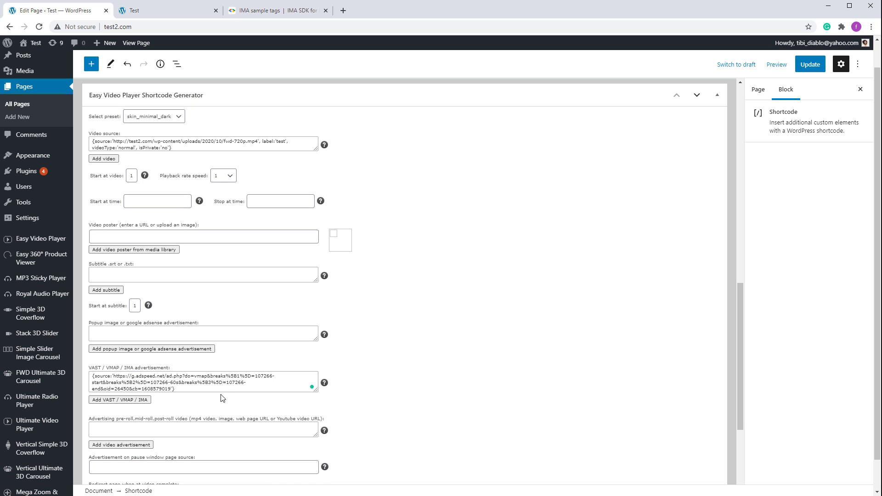
Examine how the square brackets are encoded in the new VAST / VMAP / IMA source entry
{"action": "left_click", "coordinate": [198, 383]}
{"action": "left_click_drag", "start_coordinate": [201, 383], "coordinate": [210, 383]}
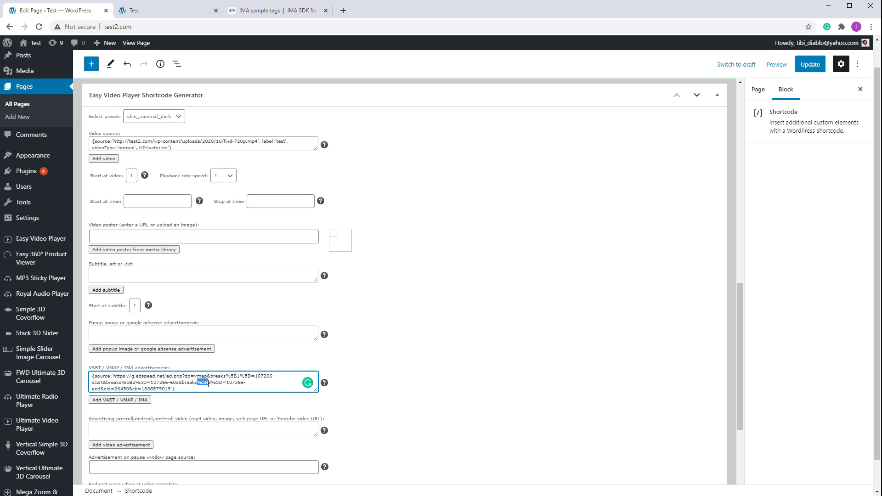
{"action": "left_click_drag", "start_coordinate": [211, 383], "coordinate": [217, 383]}
Copy the regenerated shortcode and replace the entire content of the page's Shortcode block with it
{"action": "scroll", "coordinate": [418, 350], "scroll_direction": "down", "scroll_amount": 3}
{"action": "left_click", "coordinate": [501, 237]}
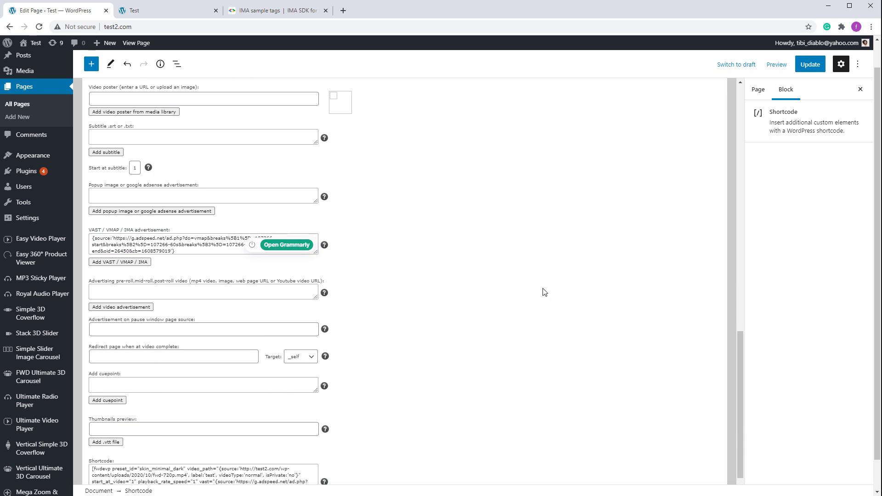
{"action": "scroll", "coordinate": [544, 292], "scroll_direction": "up", "scroll_amount": 11}
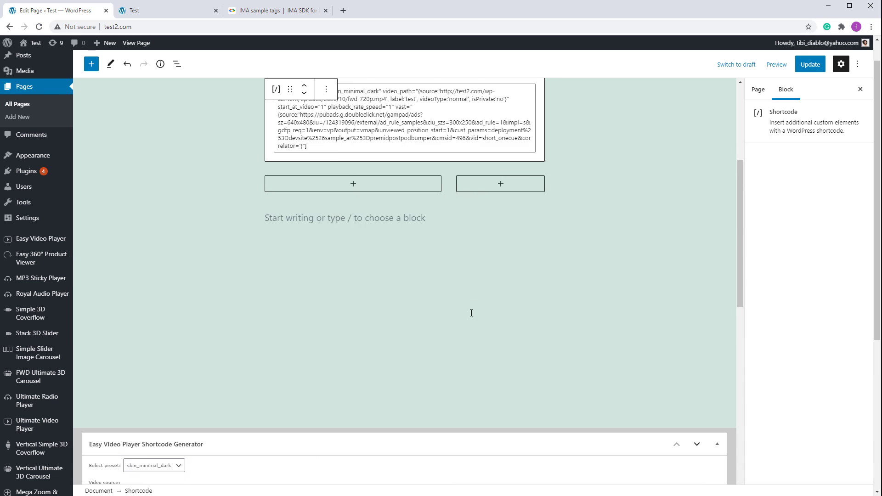
{"action": "scroll", "coordinate": [470, 311], "scroll_direction": "down", "scroll_amount": 12}
{"action": "left_click", "coordinate": [226, 447]}
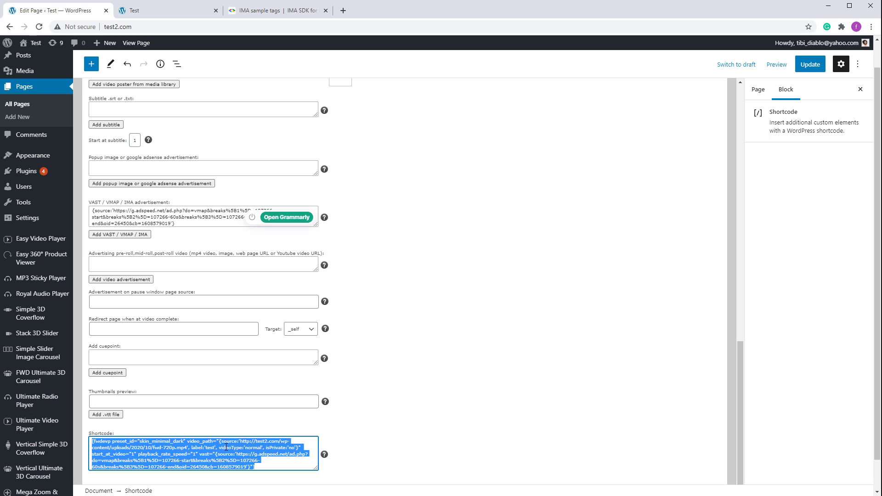
{"action": "left_click", "coordinate": [507, 363]}
{"action": "scroll", "coordinate": [503, 367], "scroll_direction": "up", "scroll_amount": 15}
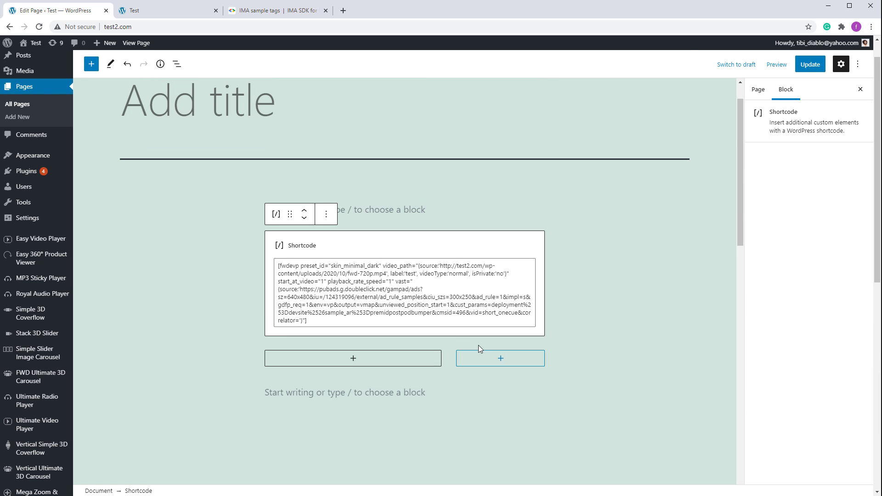
{"action": "left_click", "coordinate": [458, 306]}
{"action": "key", "text": "ctrl+a"}
{"action": "key", "text": "ctrl+v"}
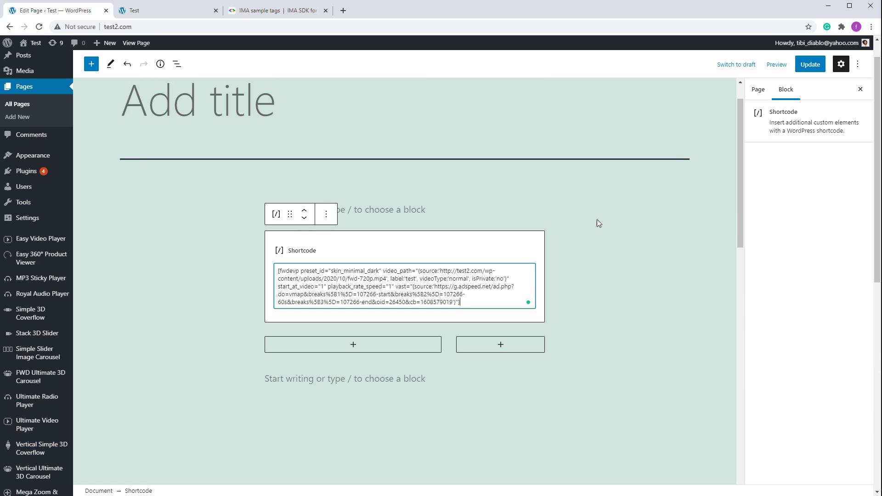
Update the page and reload its open preview
{"action": "left_click", "coordinate": [812, 68]}
{"action": "left_click", "coordinate": [184, 12]}
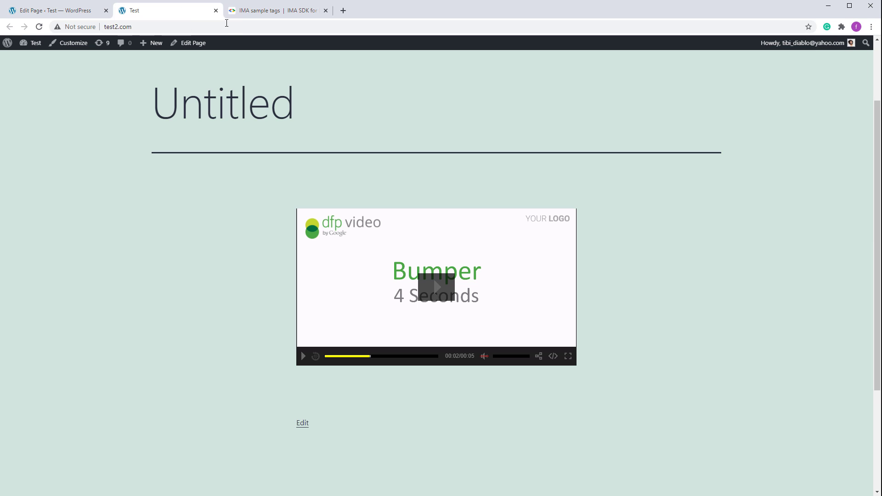
{"action": "left_click", "coordinate": [38, 26]}
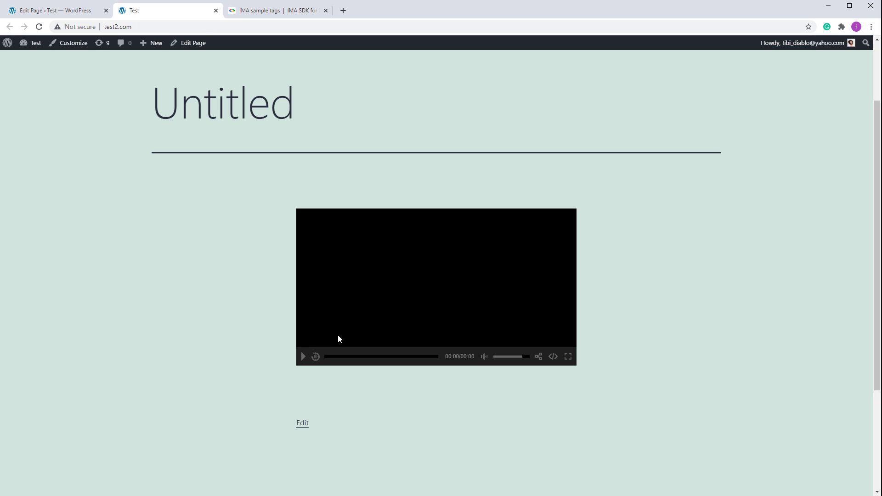
Play the previewed video muted, skip the pre-roll ad, and pause the main video
{"action": "left_click", "coordinate": [435, 288]}
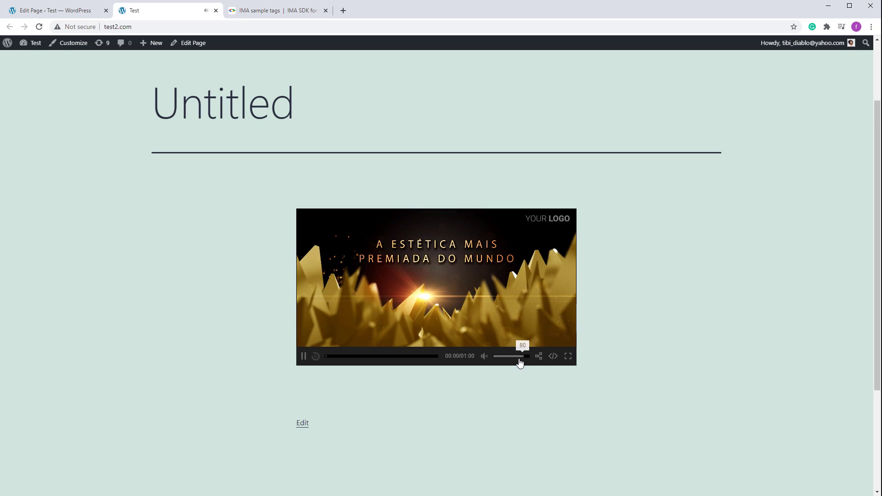
{"action": "left_click_drag", "start_coordinate": [520, 360], "coordinate": [493, 365]}
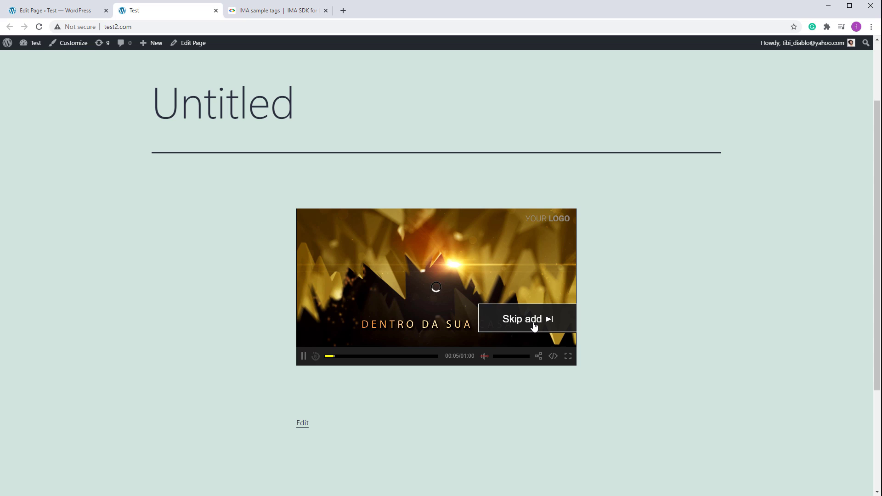
{"action": "left_click", "coordinate": [534, 326]}
{"action": "left_click", "coordinate": [391, 300]}
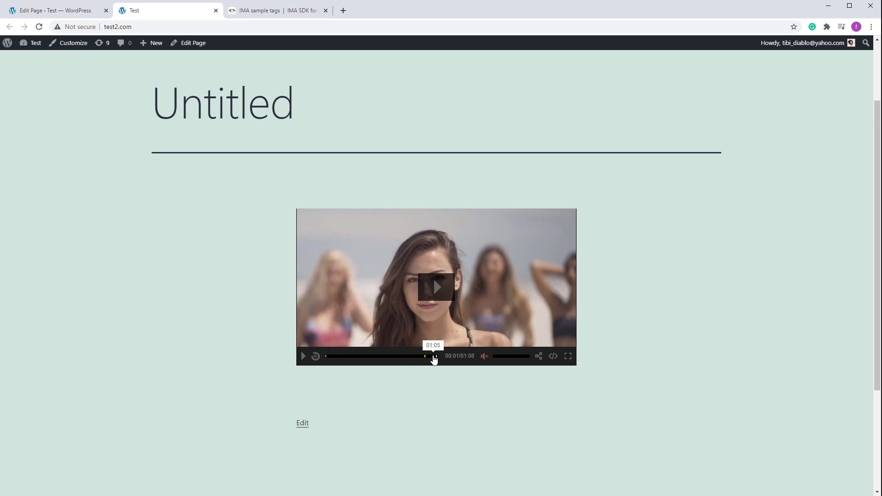
Resume the video, jump to the mid-roll marker around one minute, skip its ad, and pause the playback
{"action": "left_click", "coordinate": [447, 294]}
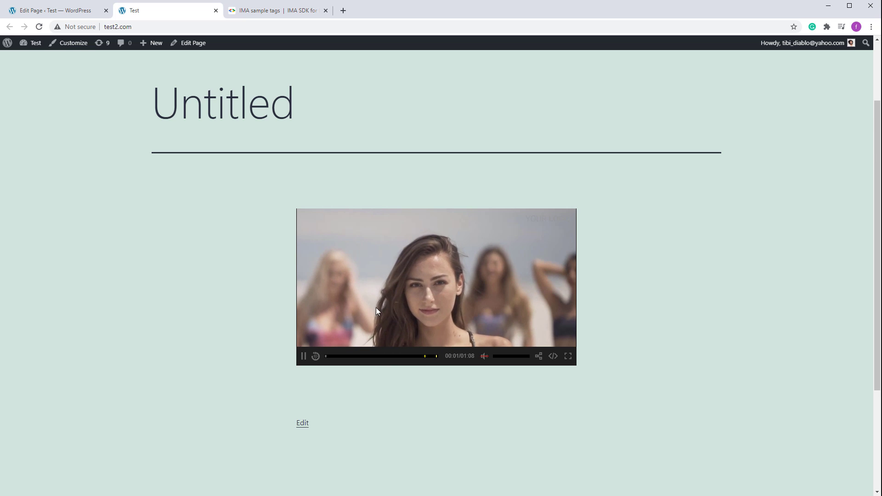
{"action": "left_click", "coordinate": [424, 358]}
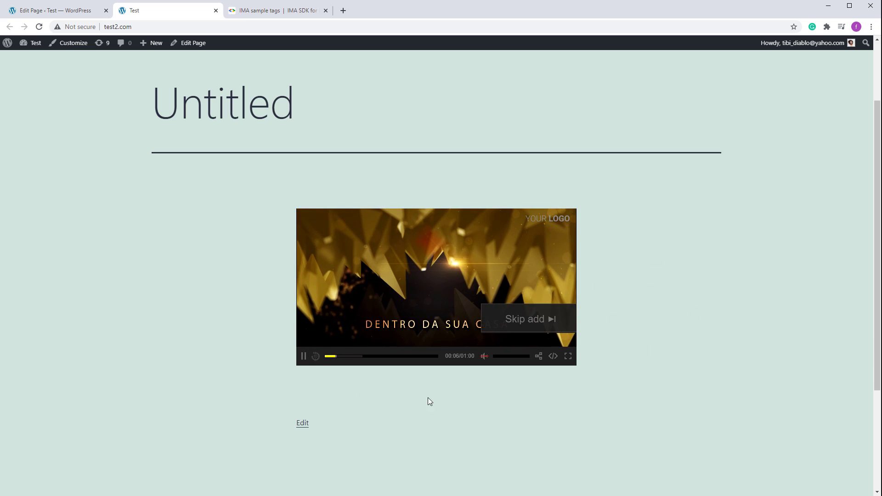
{"action": "left_click", "coordinate": [528, 324]}
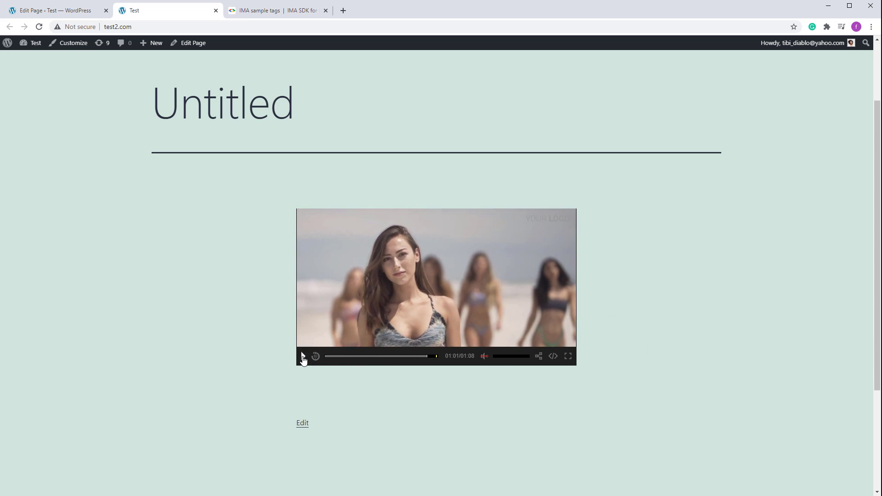
{"action": "left_click", "coordinate": [303, 356]}
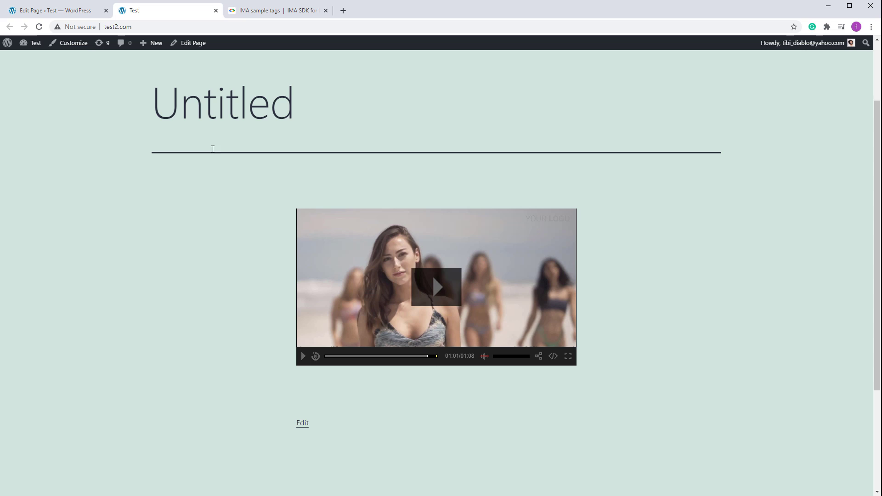
{"action": "left_click", "coordinate": [343, 10]}
{"action": "key", "text": "ctrl+v"}
{"action": "key", "text": "Return"}
{"action": "key", "text": "ctrl+w"}
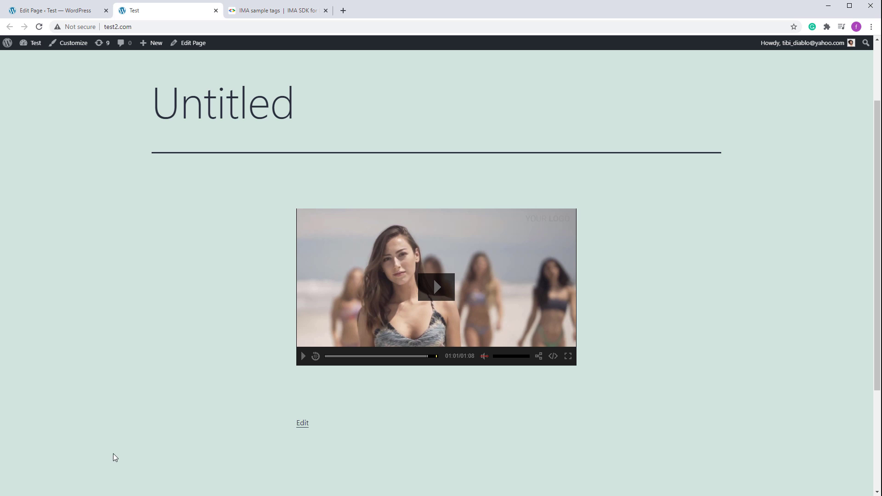
Copy the AdSpeed VMAP tag URL from work.html in Sublime Text and open it in a new Chrome tab
{"action": "left_click", "coordinate": [56, 11]}
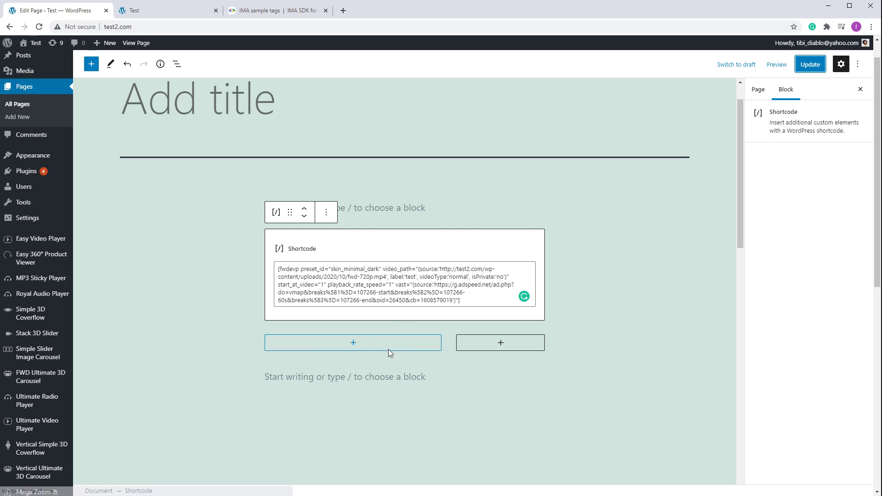
{"action": "scroll", "coordinate": [389, 351], "scroll_direction": "down", "scroll_amount": 5}
{"action": "scroll", "coordinate": [389, 352], "scroll_direction": "up", "scroll_amount": 1}
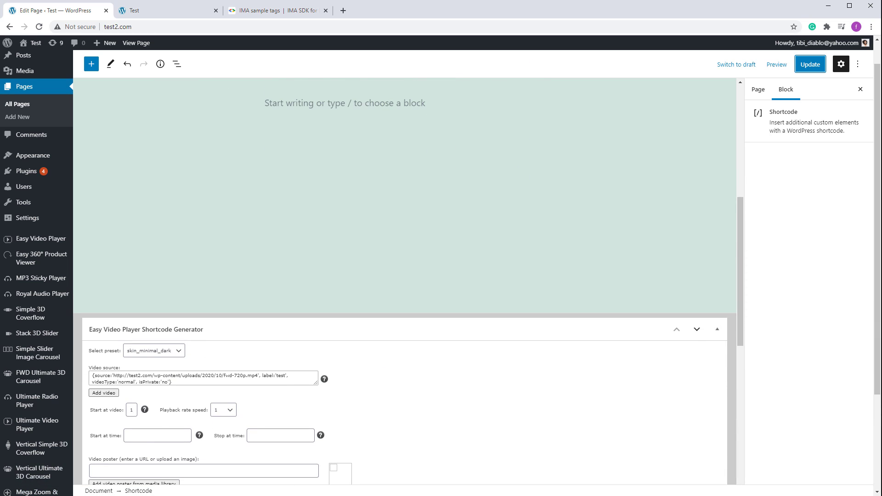
{"action": "key", "text": "alt+Tab"}
{"action": "left_click", "coordinate": [376, 353]}
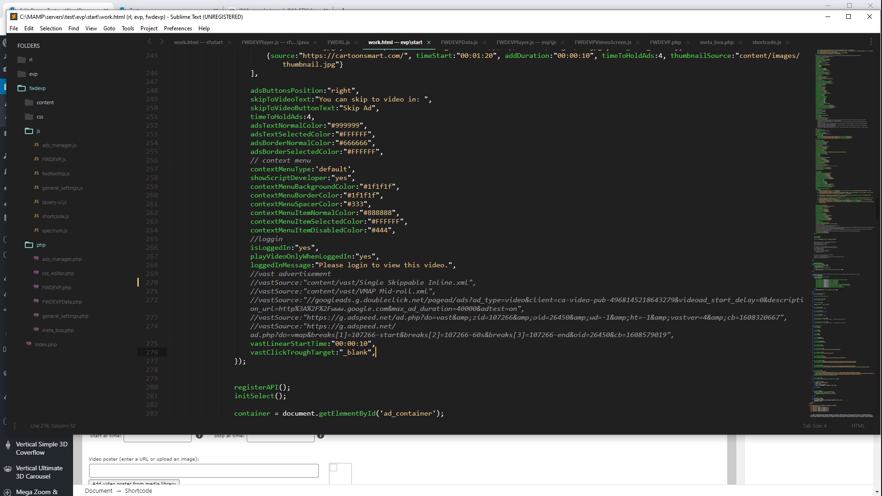
{"action": "left_click_drag", "start_coordinate": [306, 326], "coordinate": [667, 335]}
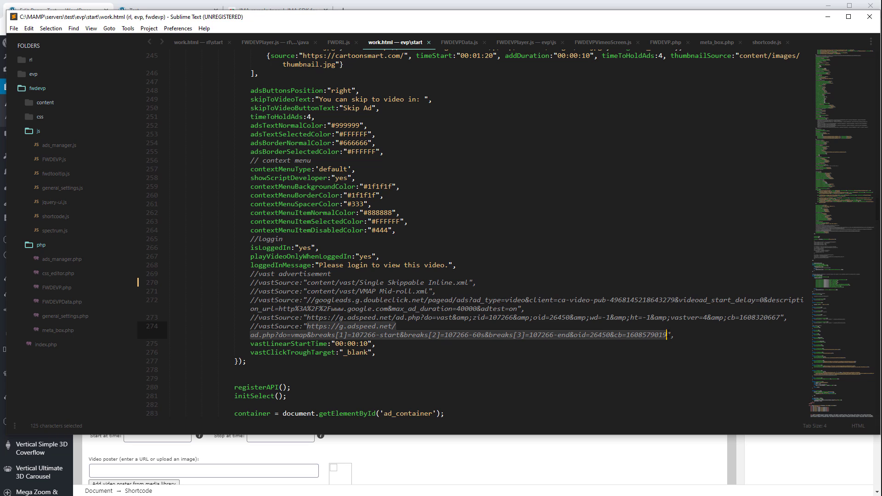
{"action": "left_click", "coordinate": [827, 18]}
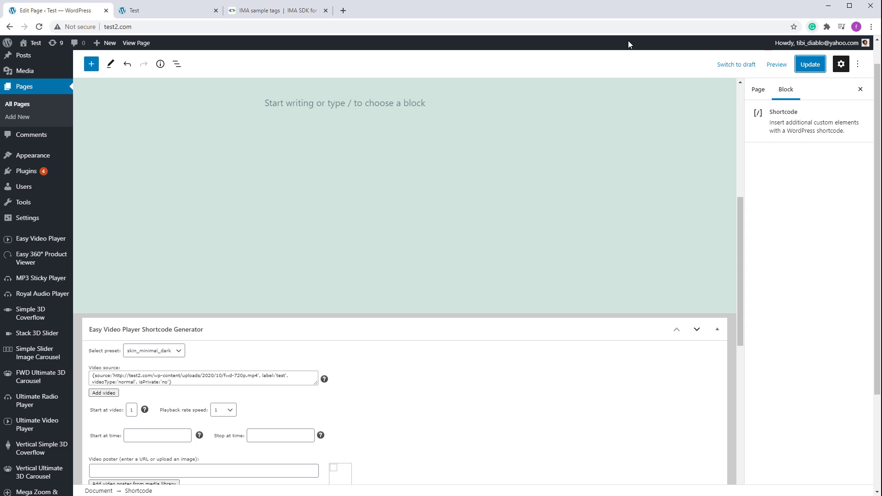
{"action": "left_click", "coordinate": [345, 12]}
{"action": "key", "text": "ctrl+v"}
{"action": "key", "text": "Return"}
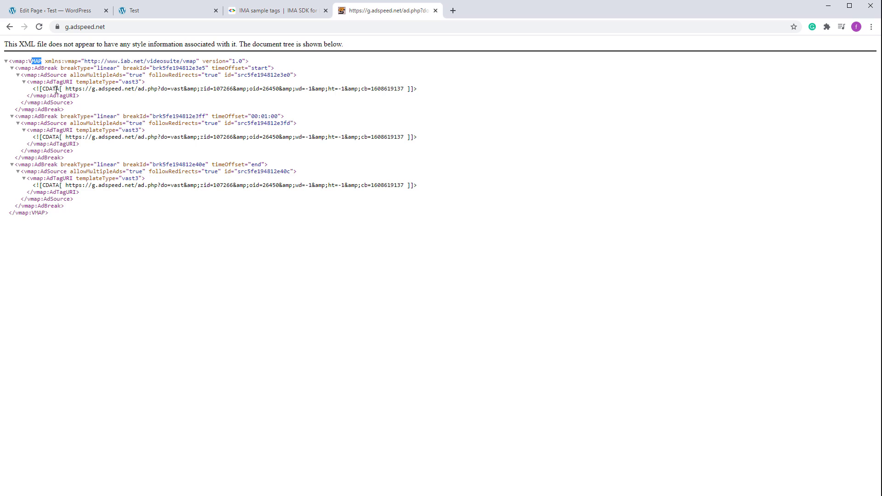
Examine the ad tag URL and the timeOffset of each ad break in the VMAP XML
{"action": "left_click_drag", "start_coordinate": [67, 89], "coordinate": [404, 90]}
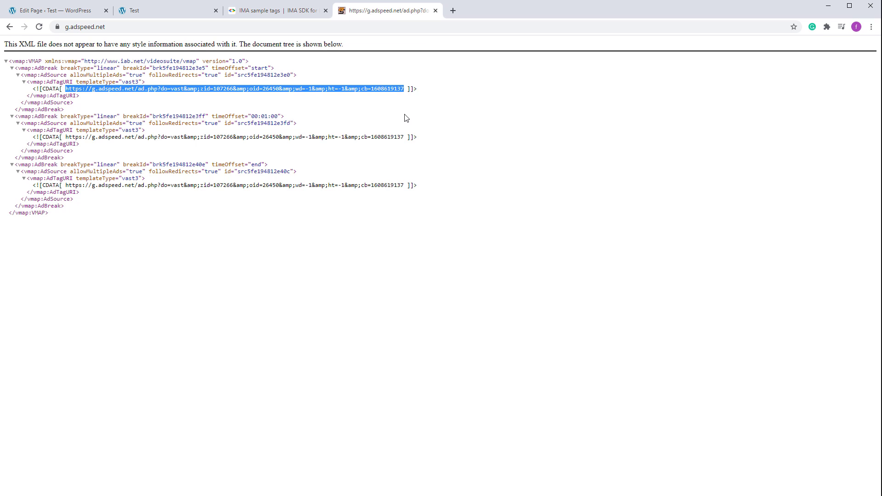
{"action": "left_click_drag", "start_coordinate": [406, 136], "coordinate": [79, 137]}
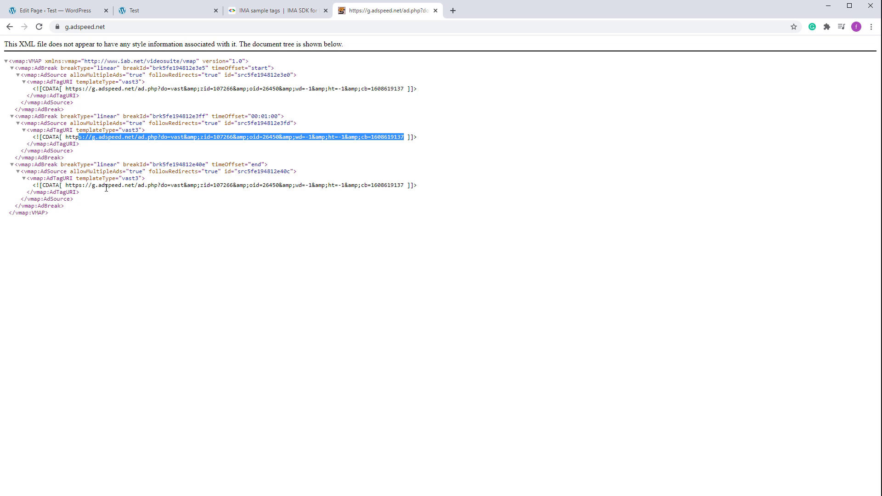
{"action": "left_click_drag", "start_coordinate": [70, 185], "coordinate": [204, 185]}
{"action": "left_click", "coordinate": [344, 122]}
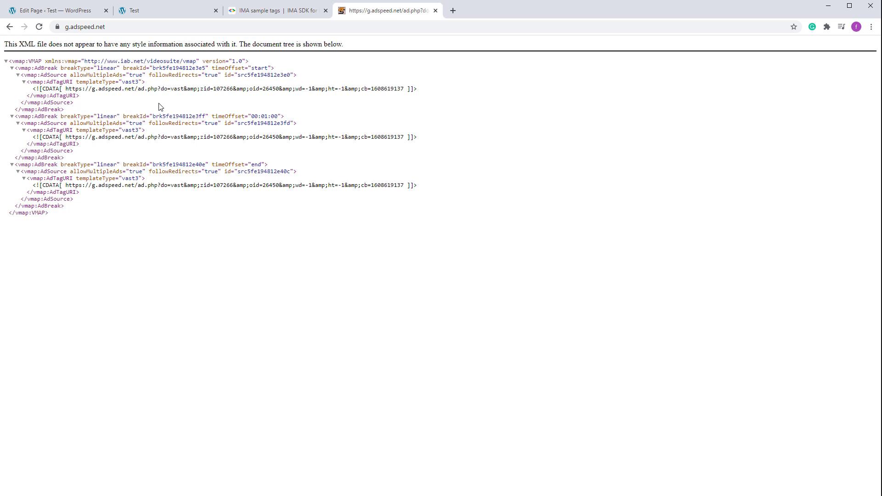
{"action": "triple_click", "coordinate": [260, 70]}
{"action": "left_click", "coordinate": [216, 71]}
{"action": "left_click_drag", "start_coordinate": [215, 67], "coordinate": [267, 68]}
{"action": "left_click_drag", "start_coordinate": [214, 118], "coordinate": [270, 118]}
{"action": "left_click", "coordinate": [262, 118]}
{"action": "left_click_drag", "start_coordinate": [211, 164], "coordinate": [265, 165]}
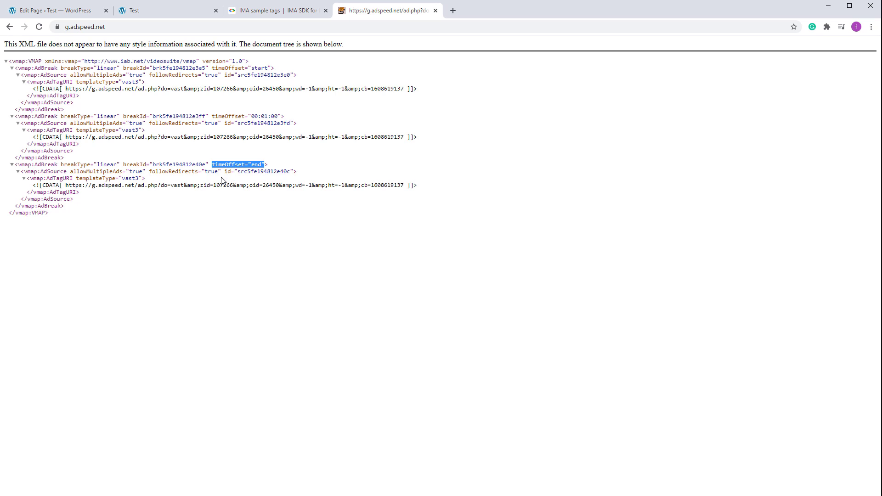
{"action": "left_click", "coordinate": [398, 182]}
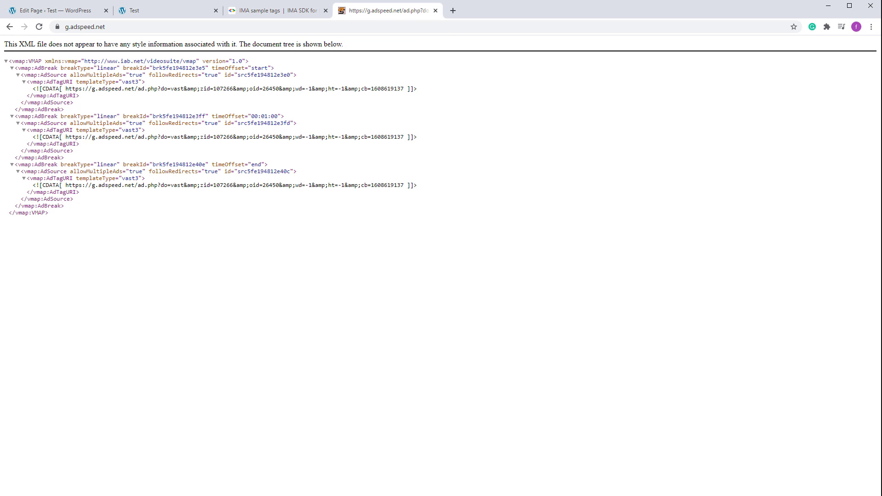
Switch to Sublime Text, copy the AdSpeed VAST tag URL with vastver=4 from work.html, and return to Chrome
{"action": "key", "text": "alt+Tab"}
{"action": "left_click", "coordinate": [491, 362]}
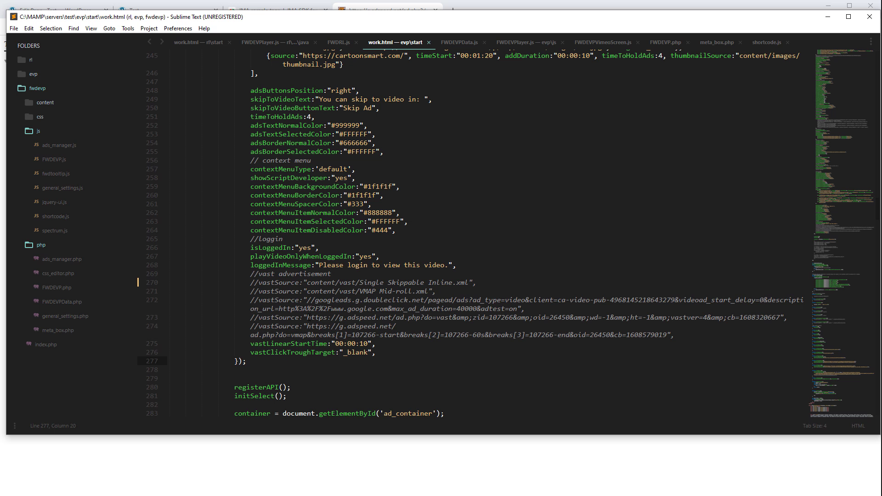
{"action": "left_click_drag", "start_coordinate": [306, 318], "coordinate": [785, 320]}
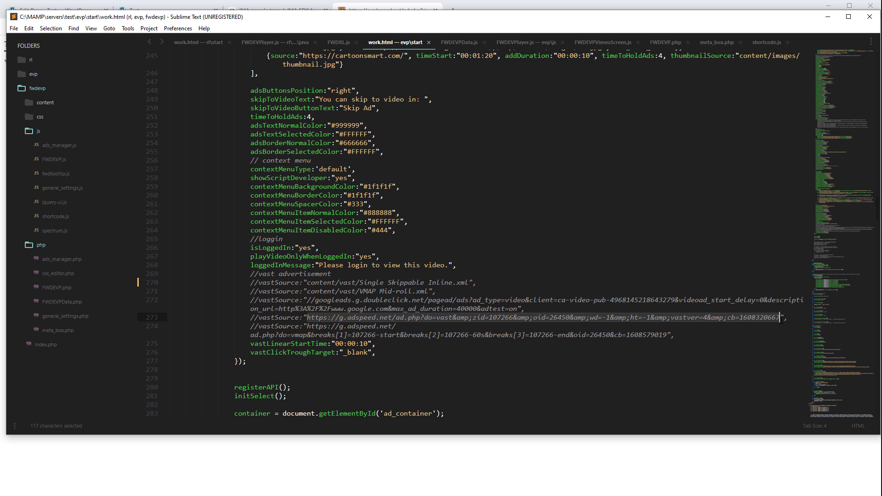
{"action": "left_click", "coordinate": [490, 5]}
Load the copied VAST URL in the VMAP tab, examine its inline ad XML, and close the tab
{"action": "left_click", "coordinate": [374, 27]}
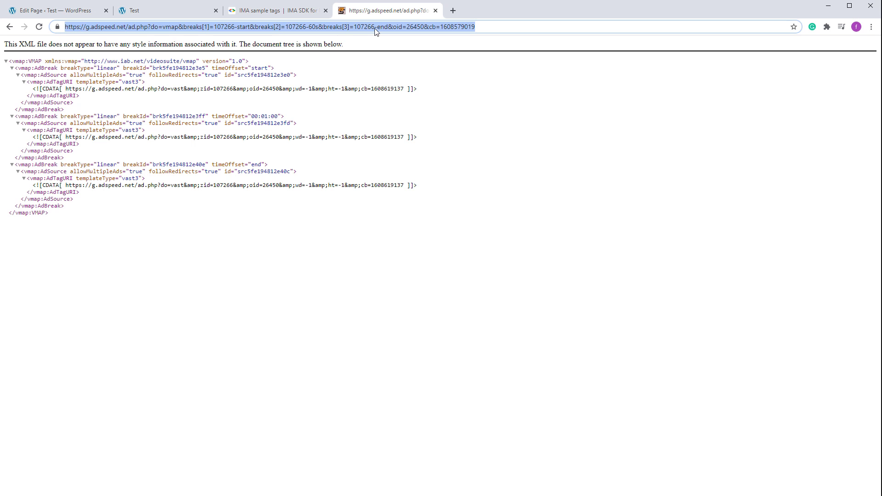
{"action": "key", "text": "ctrl+v"}
{"action": "key", "text": "Return"}
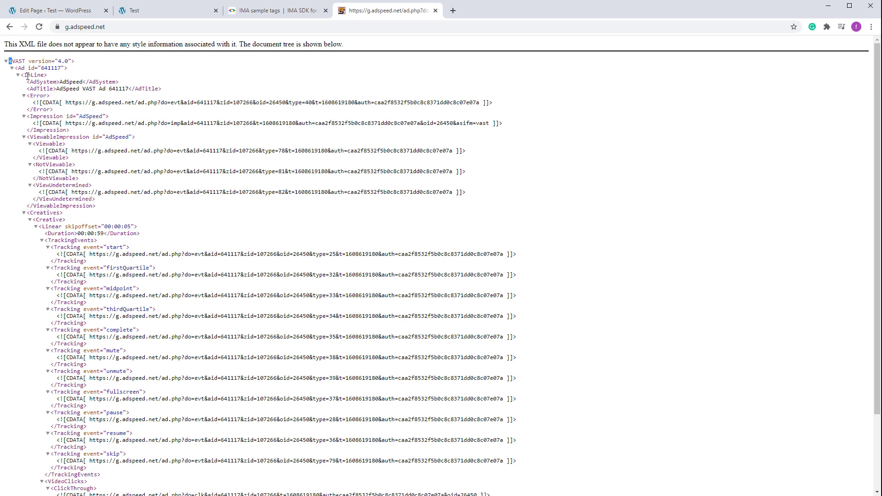
{"action": "left_click_drag", "start_coordinate": [26, 76], "coordinate": [42, 76]}
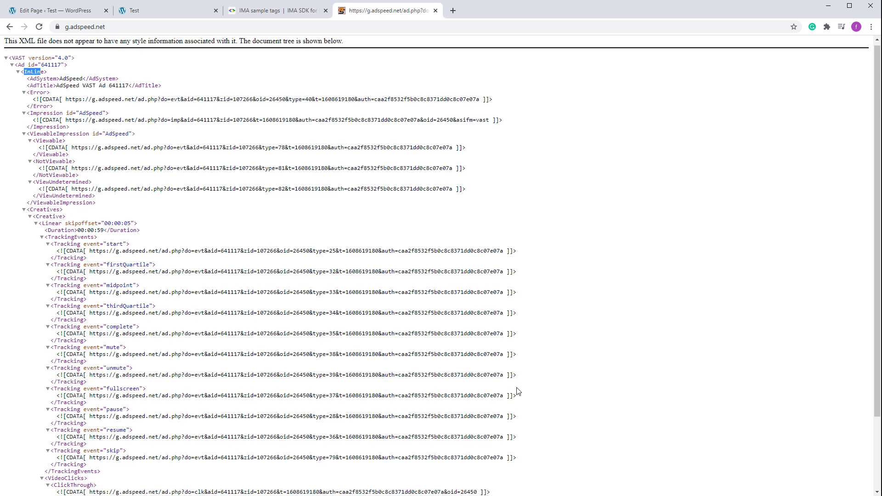
{"action": "scroll", "coordinate": [523, 374], "scroll_direction": "down", "scroll_amount": 2}
{"action": "scroll", "coordinate": [520, 375], "scroll_direction": "up", "scroll_amount": 2}
{"action": "key", "text": "ctrl+w"}
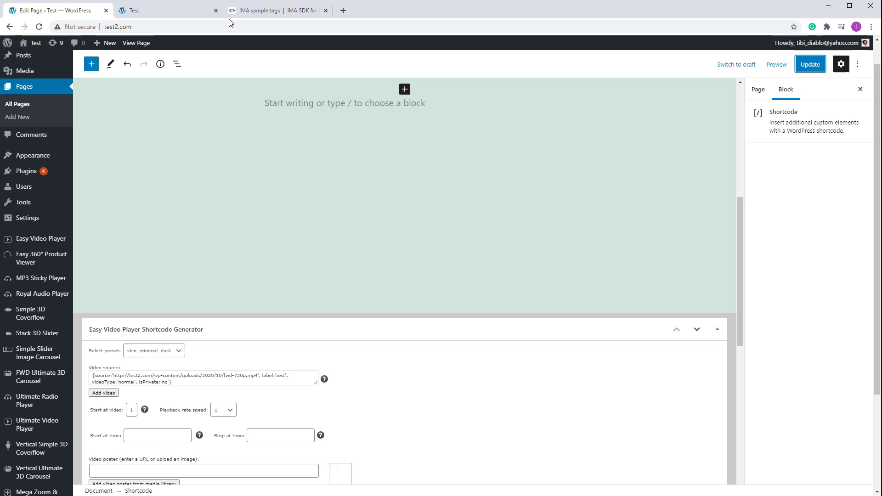
Replace the VAST / VMAP / IMA advertisement entry in the shortcode generator with the copied AdSpeed VAST URL
{"action": "left_click", "coordinate": [162, 12]}
{"action": "left_click", "coordinate": [57, 10]}
{"action": "scroll", "coordinate": [469, 309], "scroll_direction": "down", "scroll_amount": 8}
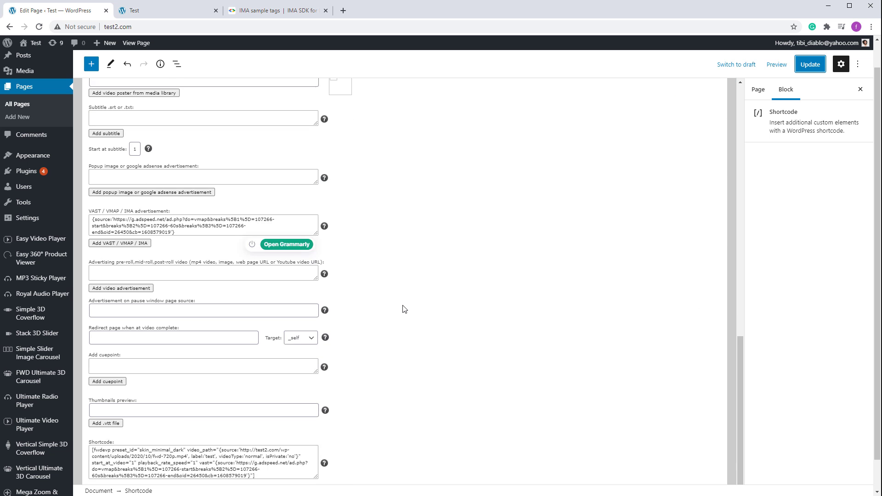
{"action": "left_click", "coordinate": [201, 225]}
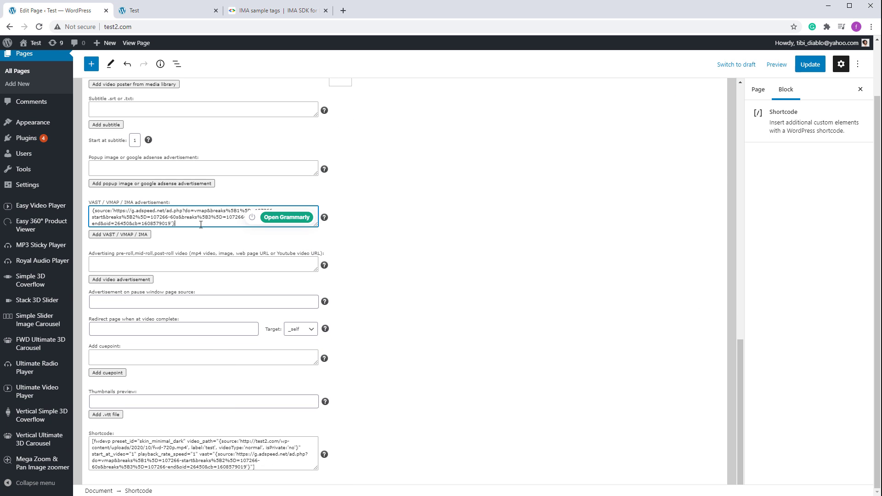
{"action": "key", "text": "ctrl+a"}
{"action": "key", "text": "BackSpace"}
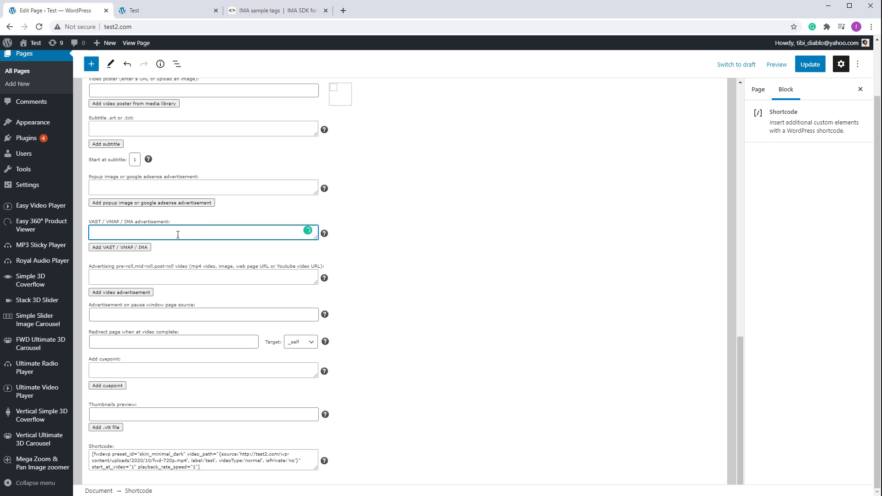
{"action": "left_click", "coordinate": [126, 247]}
{"action": "key", "text": "ctrl+v"}
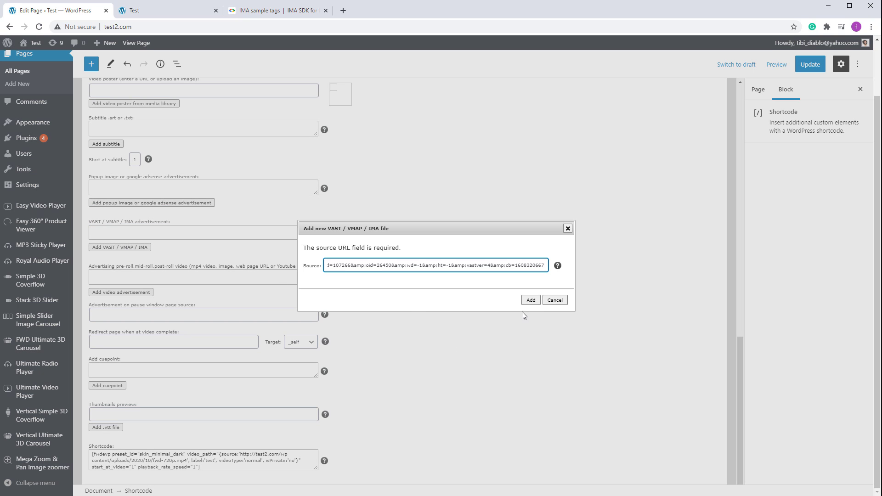
{"action": "left_click", "coordinate": [530, 300]}
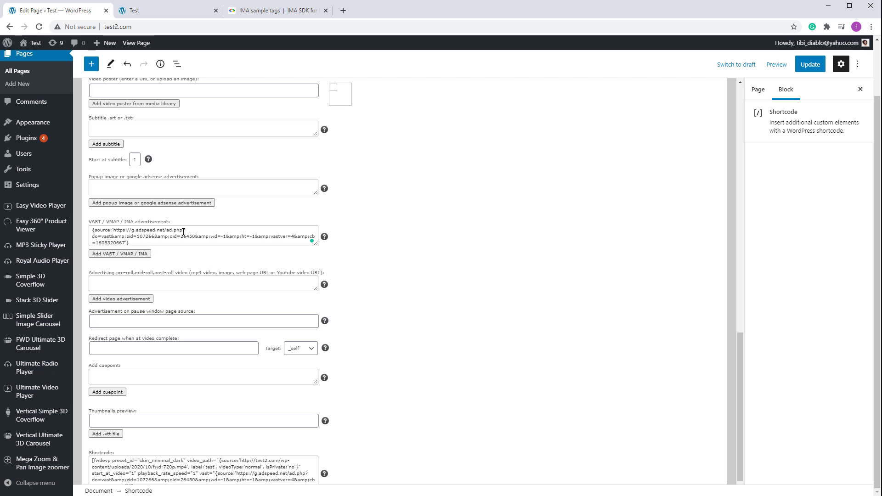
Copy the entire regenerated shortcode from the Easy Video Player Shortcode Generator
{"action": "scroll", "coordinate": [440, 284], "scroll_direction": "down", "scroll_amount": 1}
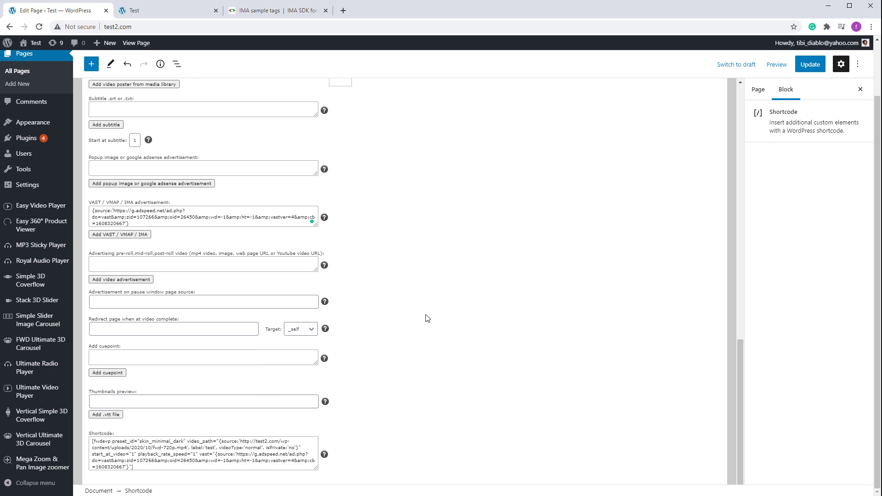
{"action": "left_click", "coordinate": [219, 454]}
{"action": "key", "text": "ctrl+a"}
{"action": "key", "text": "ctrl+c"}
{"action": "scroll", "coordinate": [474, 411], "scroll_direction": "up", "scroll_amount": 1}
{"action": "scroll", "coordinate": [475, 411], "scroll_direction": "up", "scroll_amount": 8}
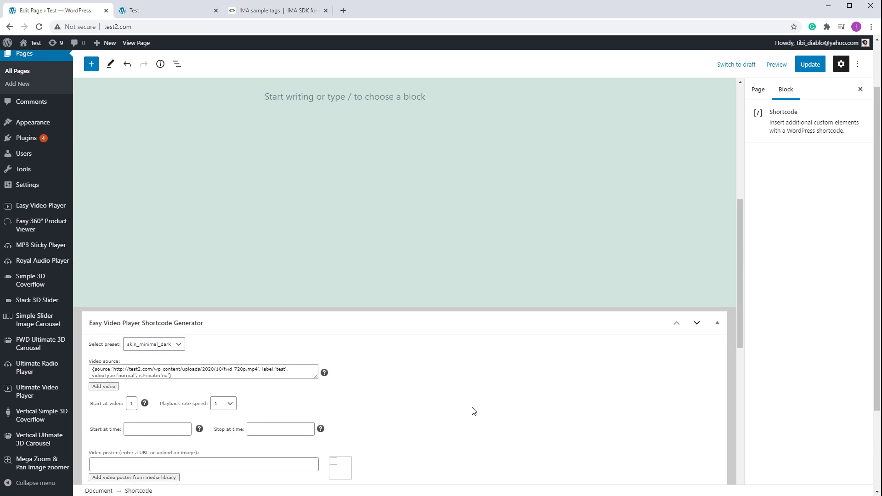
{"action": "scroll", "coordinate": [474, 411], "scroll_direction": "down", "scroll_amount": 8}
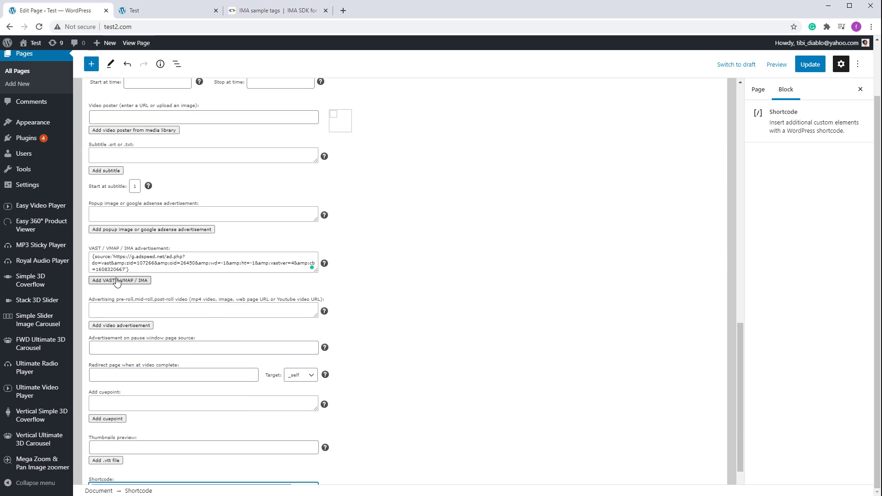
{"action": "left_click", "coordinate": [137, 281]}
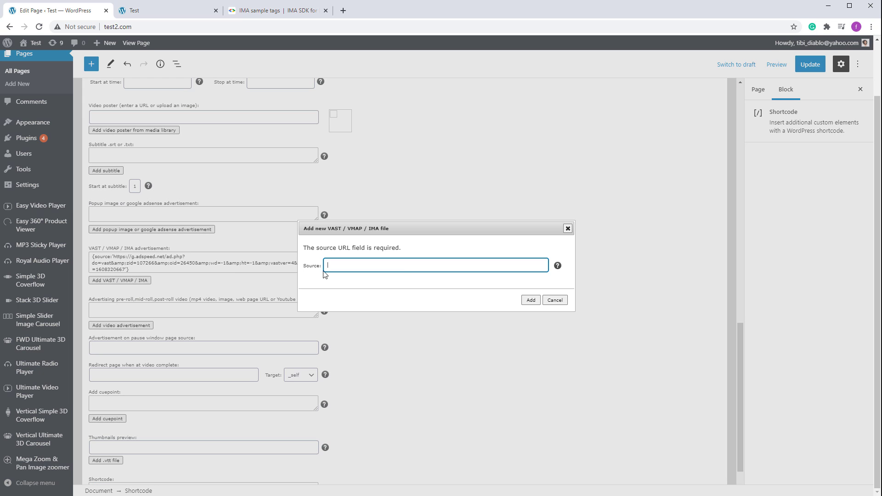
{"action": "left_click", "coordinate": [568, 228]}
Replace the entire content of the page's Shortcode block with the copied shortcode
{"action": "scroll", "coordinate": [460, 331], "scroll_direction": "up", "scroll_amount": 14}
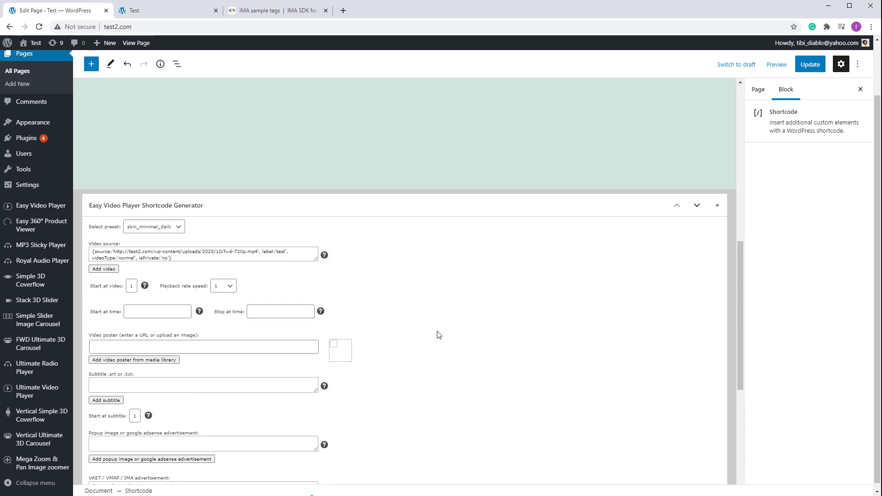
{"action": "left_click", "coordinate": [438, 335]}
{"action": "key", "text": "ctrl+a"}
{"action": "key", "text": "ctrl+v"}
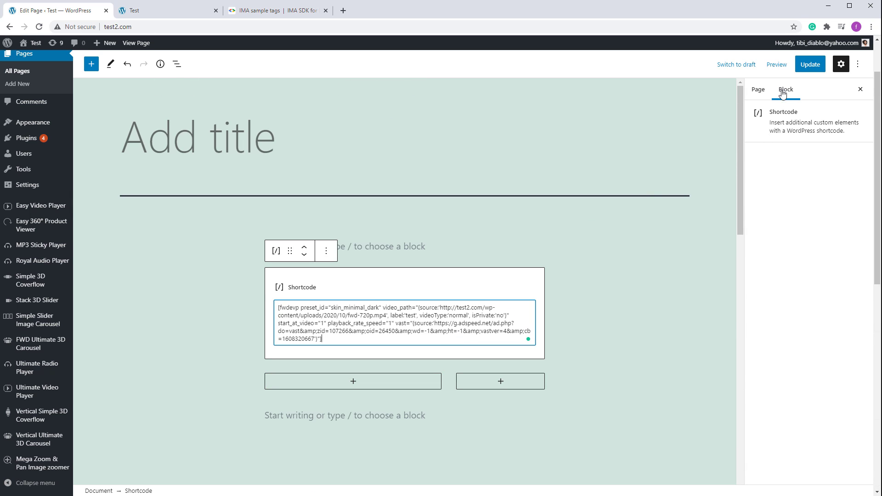
Update the page and reload its open preview
{"action": "key", "text": "ctrl+s"}
{"action": "left_click", "coordinate": [167, 11]}
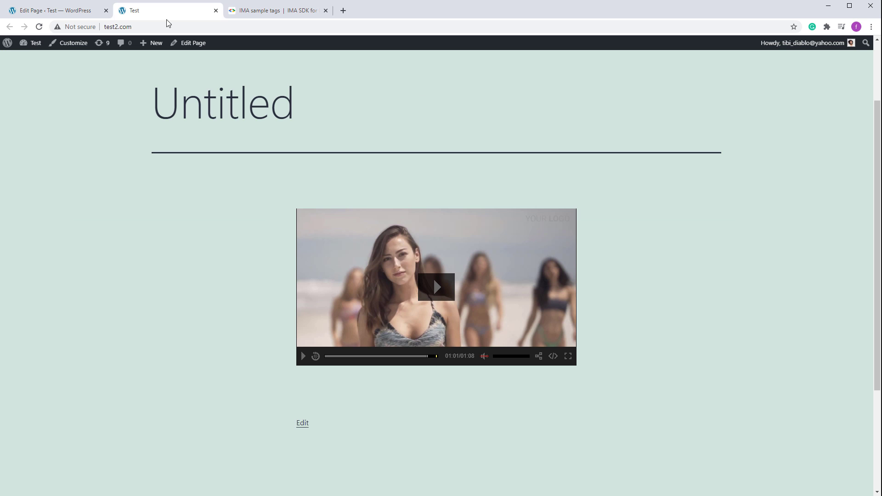
{"action": "left_click", "coordinate": [39, 26]}
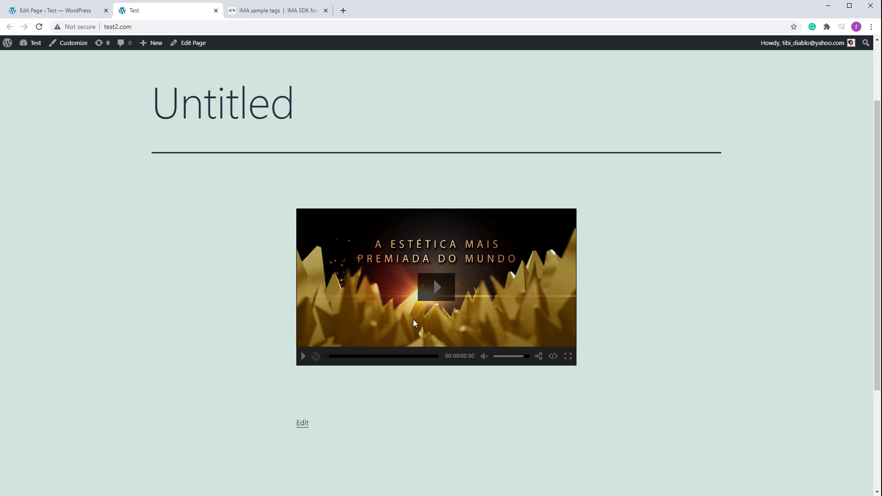
Mute the previewed player, skip the VAST pre-roll ad, and pause the main video
{"action": "left_click", "coordinate": [499, 357]}
{"action": "left_click_drag", "start_coordinate": [498, 358], "coordinate": [492, 358]}
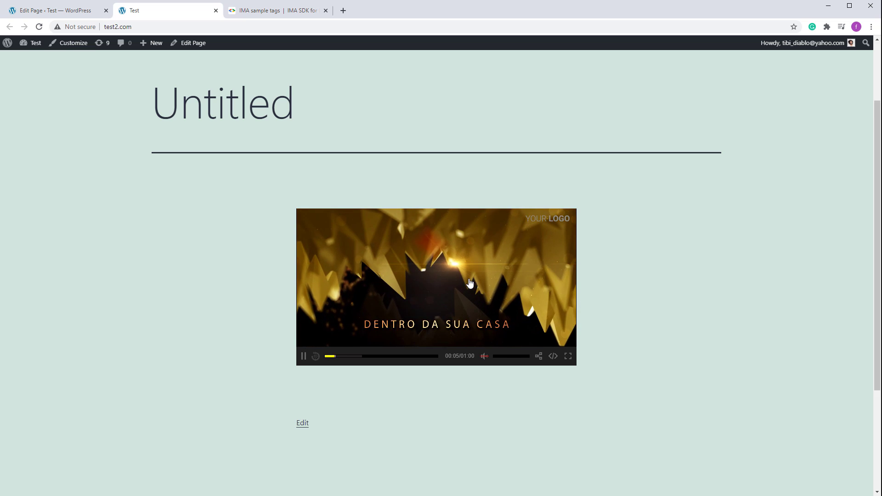
{"action": "left_click", "coordinate": [523, 312]}
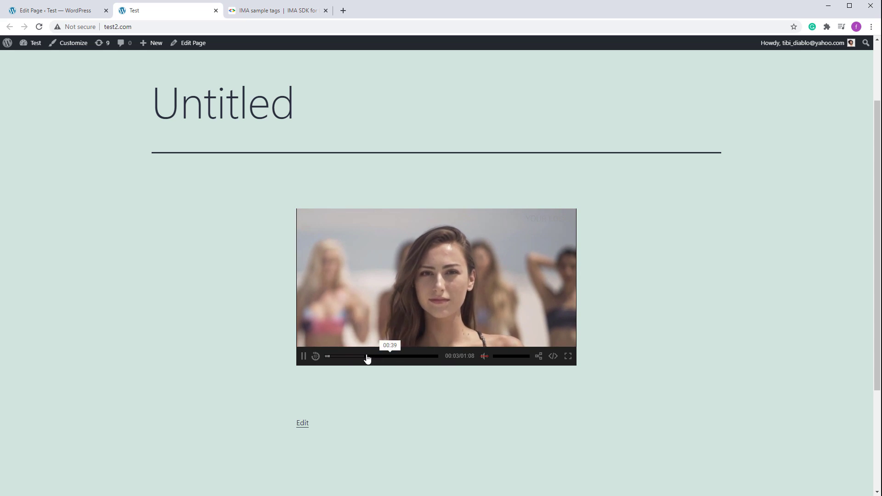
{"action": "left_click", "coordinate": [346, 264]}
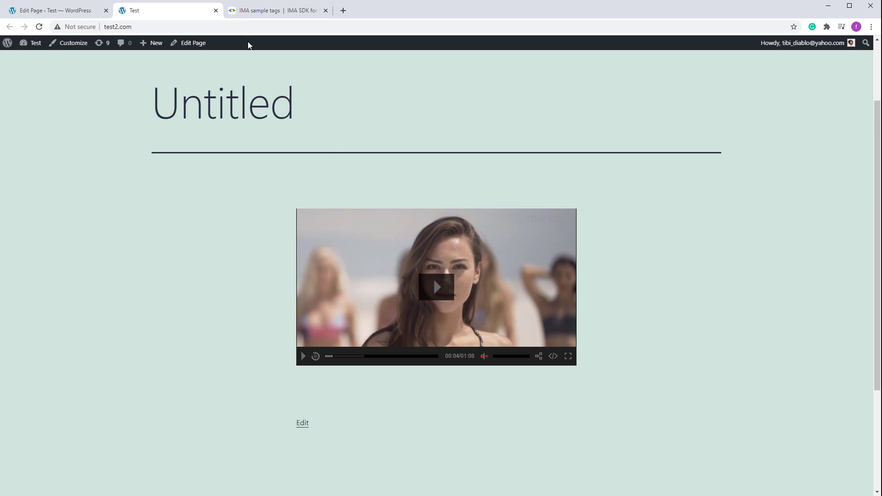
Return to the page editor and review the shortcode generator's advertisement settings and shortcode
{"action": "left_click", "coordinate": [59, 15]}
{"action": "scroll", "coordinate": [357, 277], "scroll_direction": "down", "scroll_amount": 8}
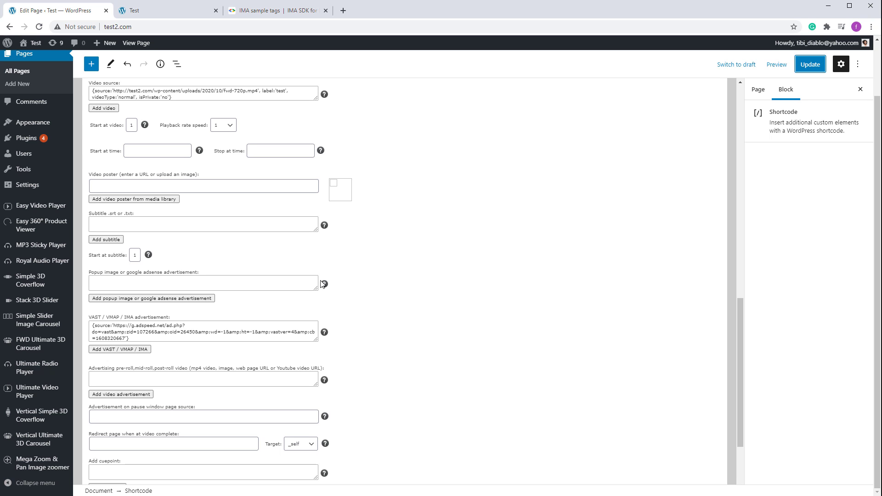
{"action": "scroll", "coordinate": [394, 301], "scroll_direction": "down", "scroll_amount": 3}
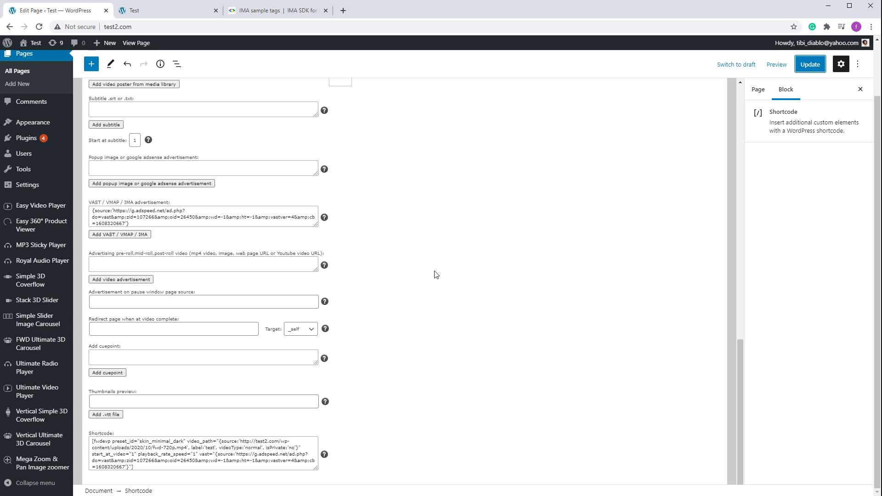
Examine the form for adding a VAST / VMAP / IMA file, including its source field's help text, and close it without adding a source
{"action": "scroll", "coordinate": [486, 274], "scroll_direction": "up", "scroll_amount": 1}
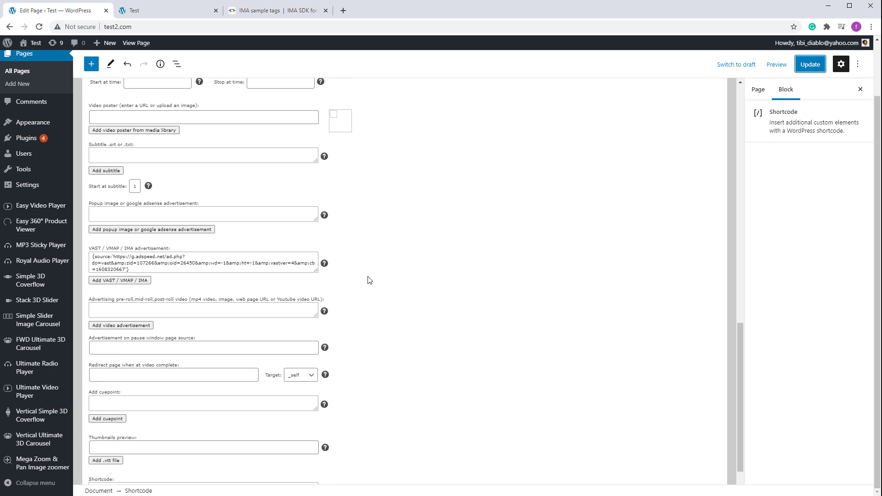
{"action": "left_click", "coordinate": [137, 280]}
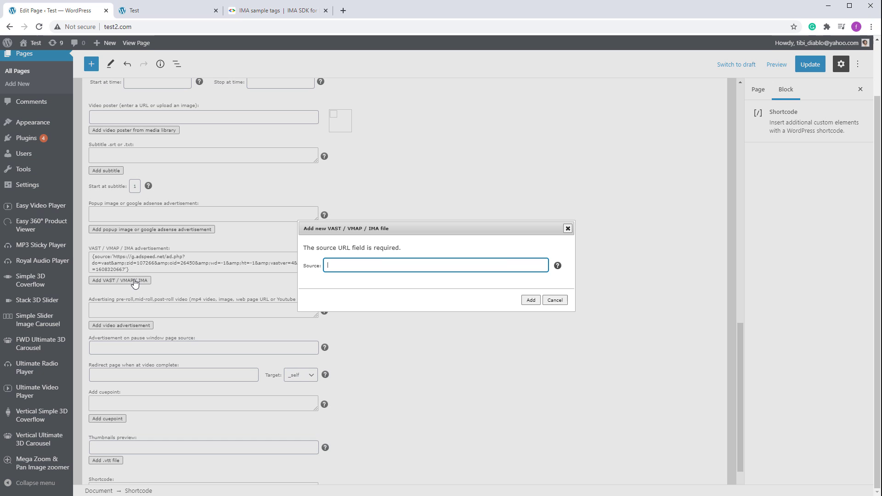
{"action": "left_click", "coordinate": [568, 229]}
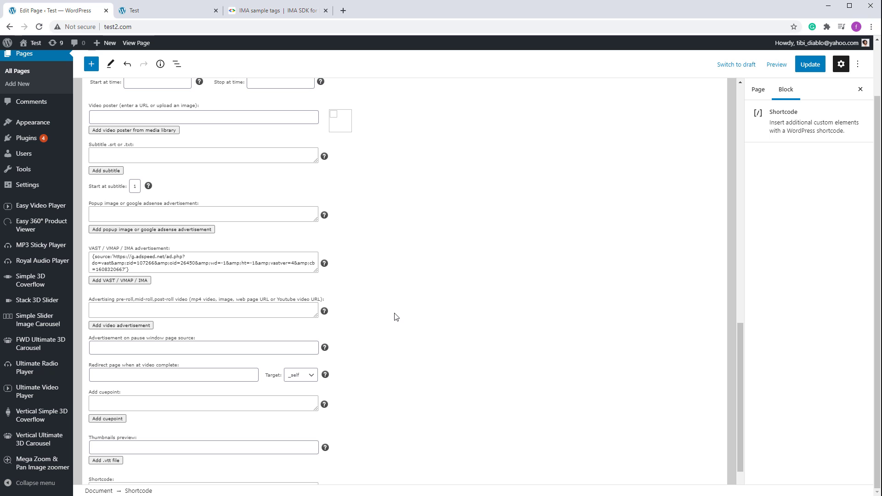
{"action": "left_click", "coordinate": [121, 281]}
{"action": "mouse_move", "coordinate": [558, 269]}
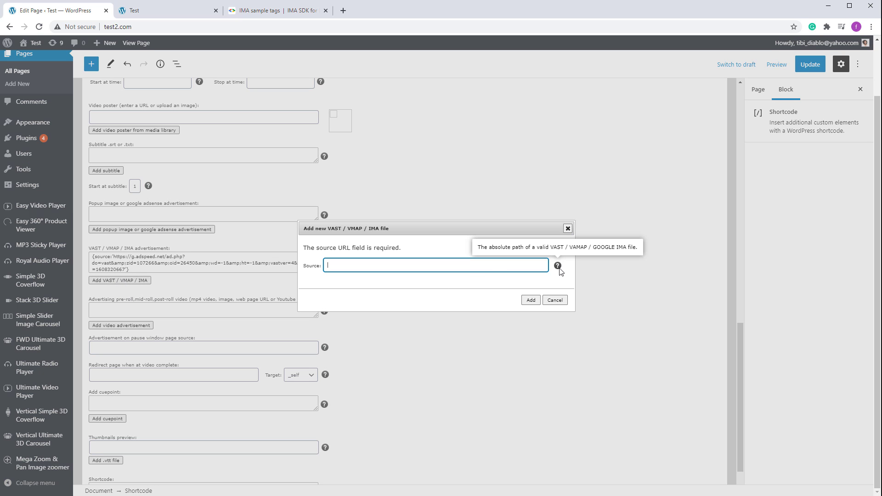
{"action": "left_click", "coordinate": [568, 228]}
{"action": "scroll", "coordinate": [428, 296], "scroll_direction": "down", "scroll_amount": 1}
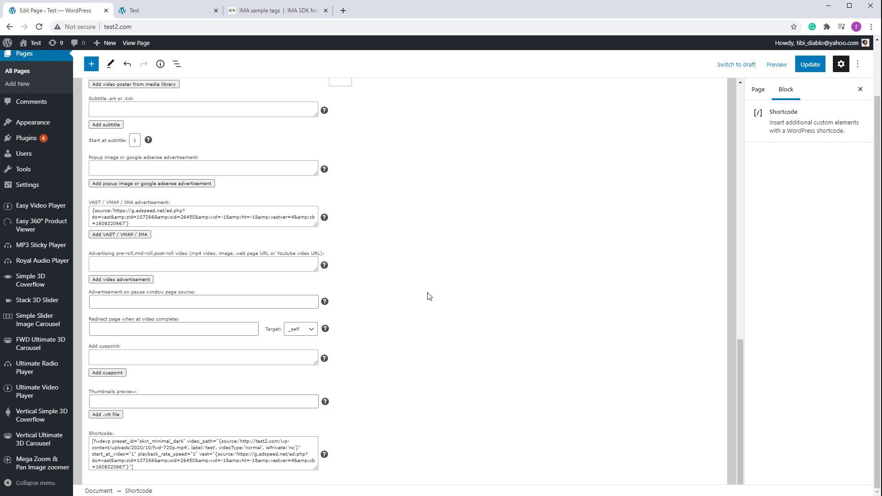
{"action": "scroll", "coordinate": [428, 296], "scroll_direction": "up", "scroll_amount": 3}
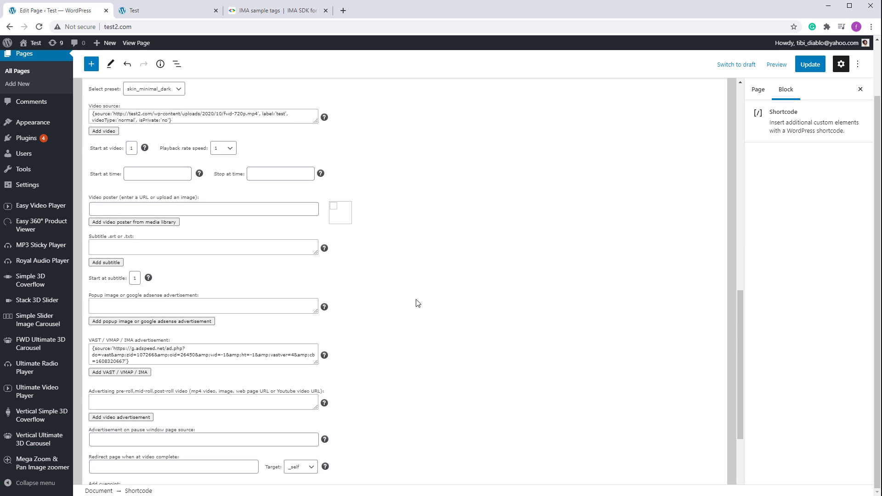